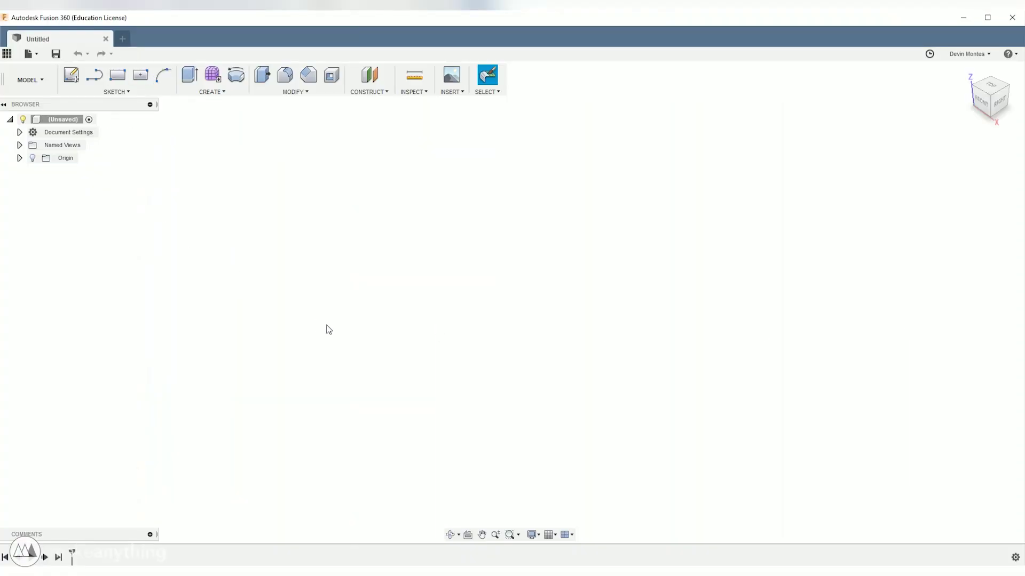
# Step: Start a sketch on the vertical plane facing the right view and pin the Center Diameter Circle command to the toolbar
pyautogui.click(71, 75)
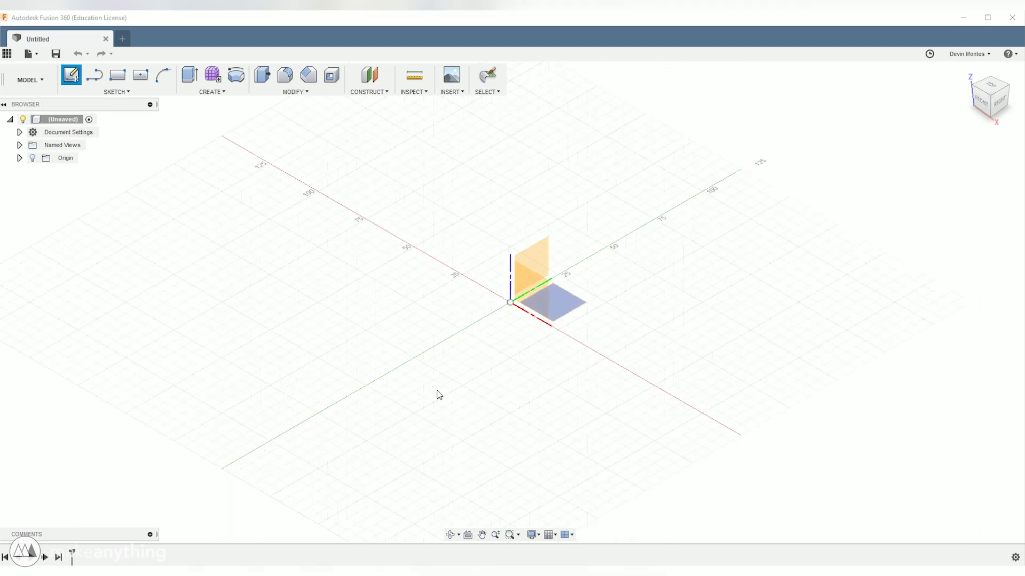
pyautogui.click(537, 259)
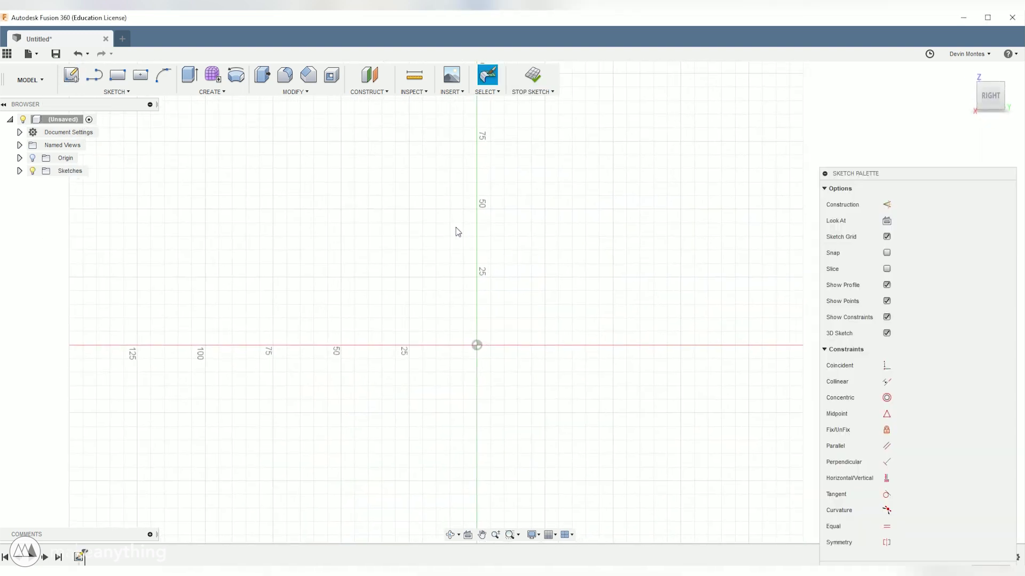
pyautogui.click(128, 92)
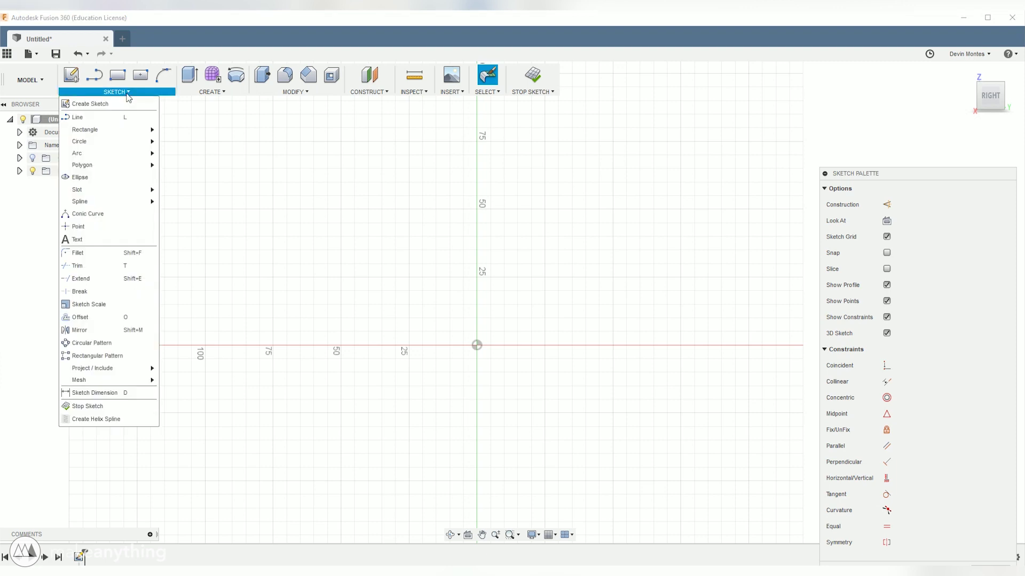
pyautogui.moveTo(121, 144)
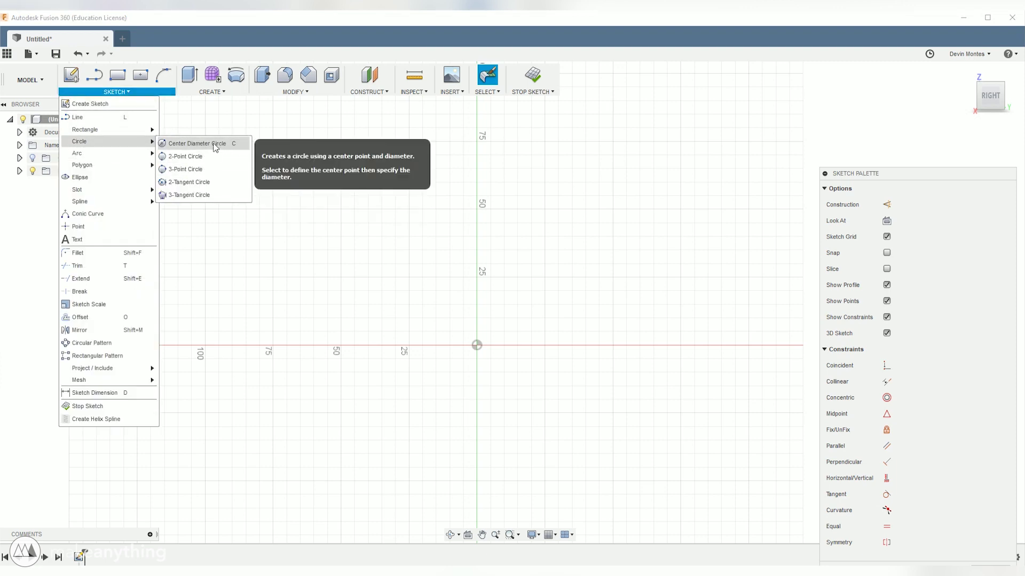
pyautogui.click(244, 144)
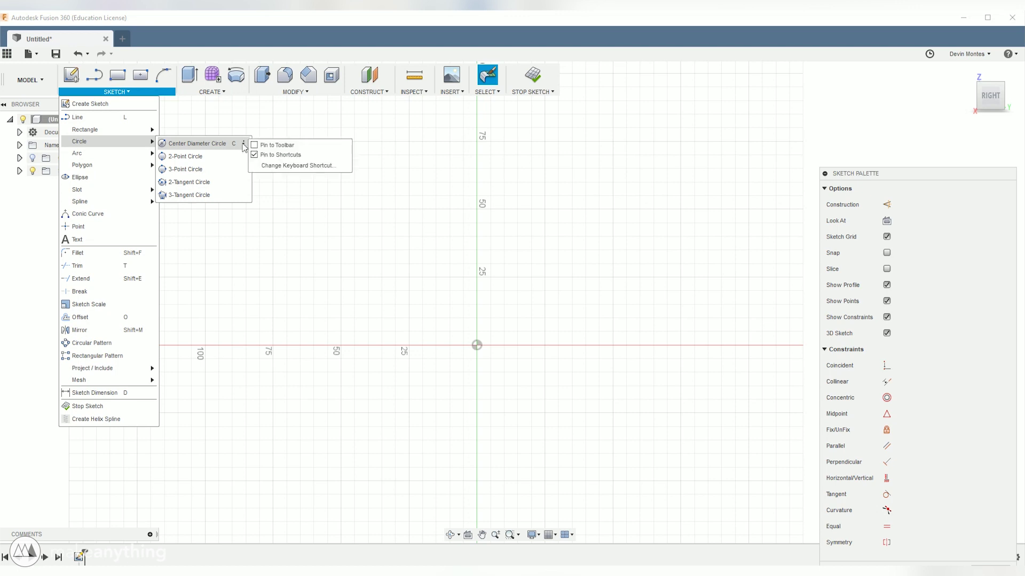
pyautogui.click(256, 145)
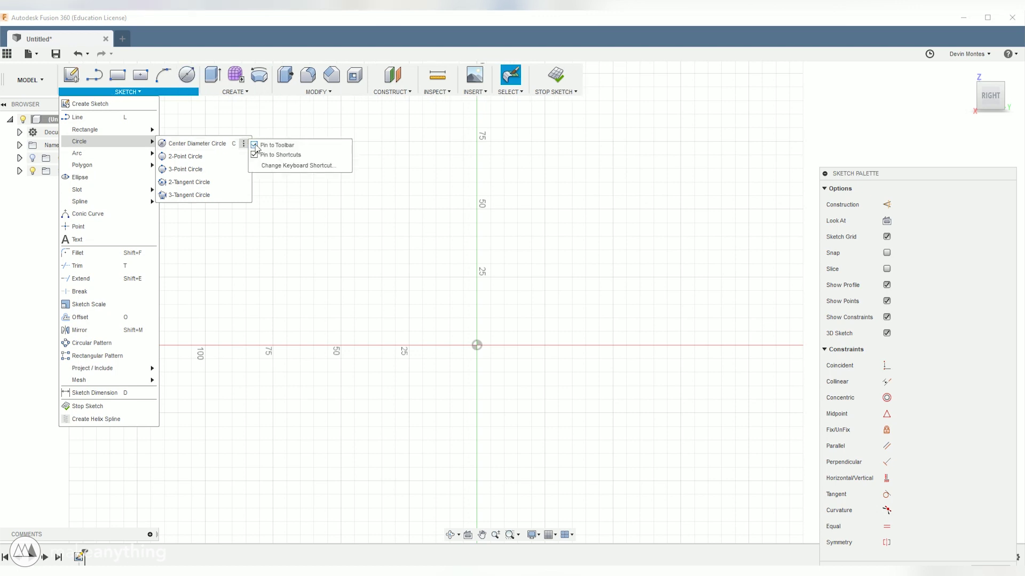
# Step: Draw a center diameter circle about 38.8 mm across, centered on the origin
pyautogui.click(187, 75)
pyautogui.click(477, 346)
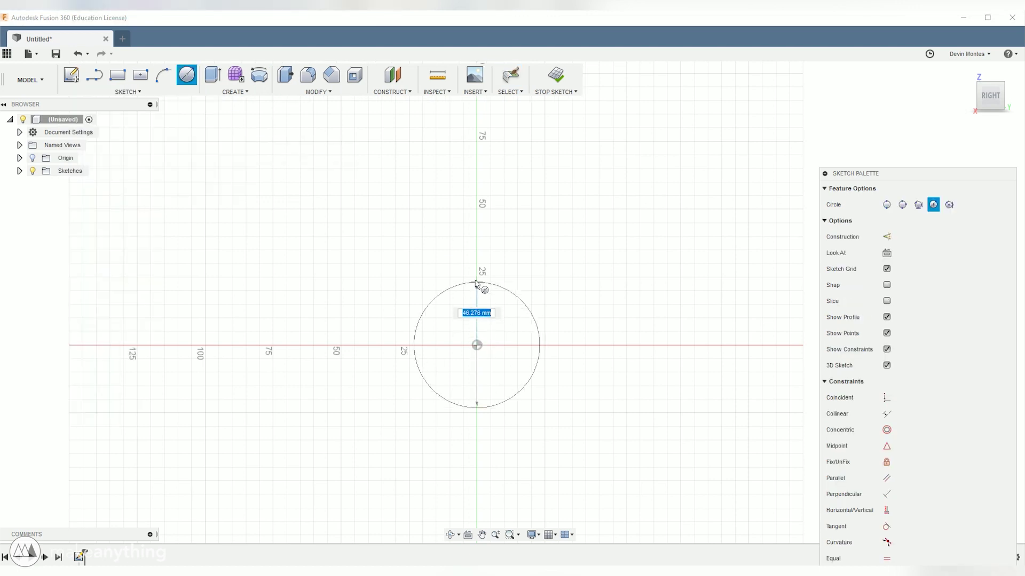
pyautogui.click(477, 294)
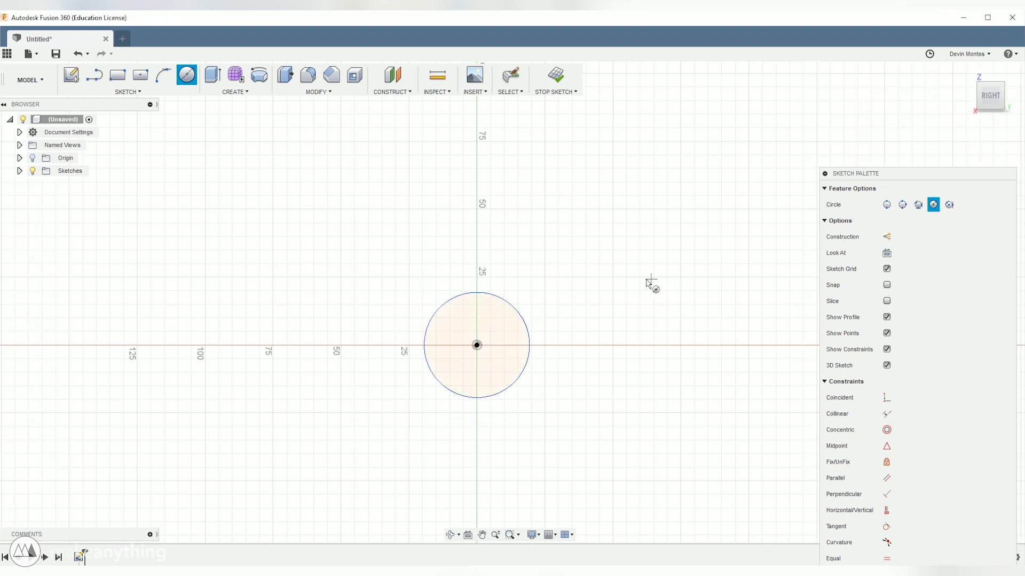
pyautogui.press('Escape')
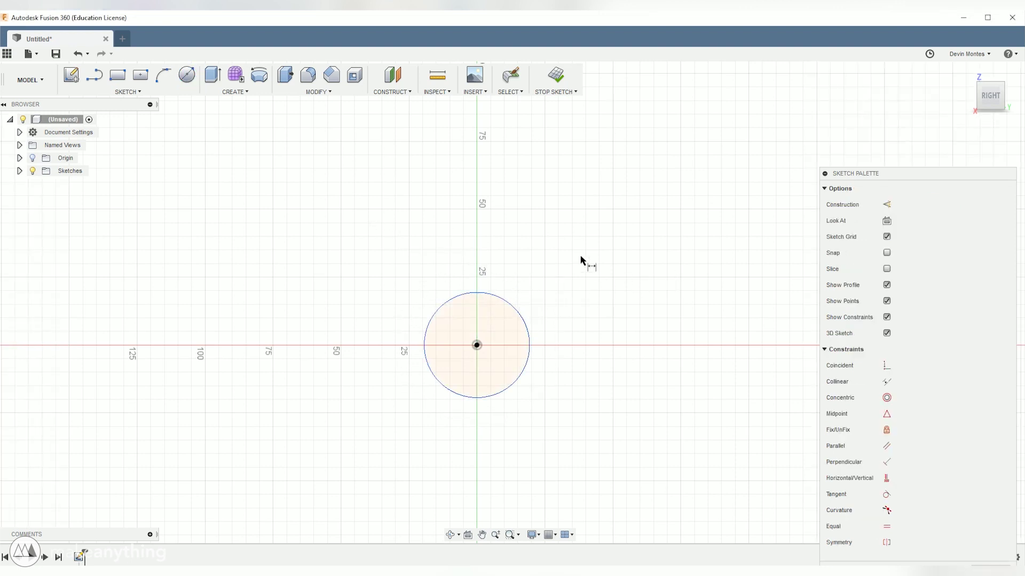
# Step: Dimension the circle's diameter and set it to 18.60 mm
pyautogui.click(530, 335)
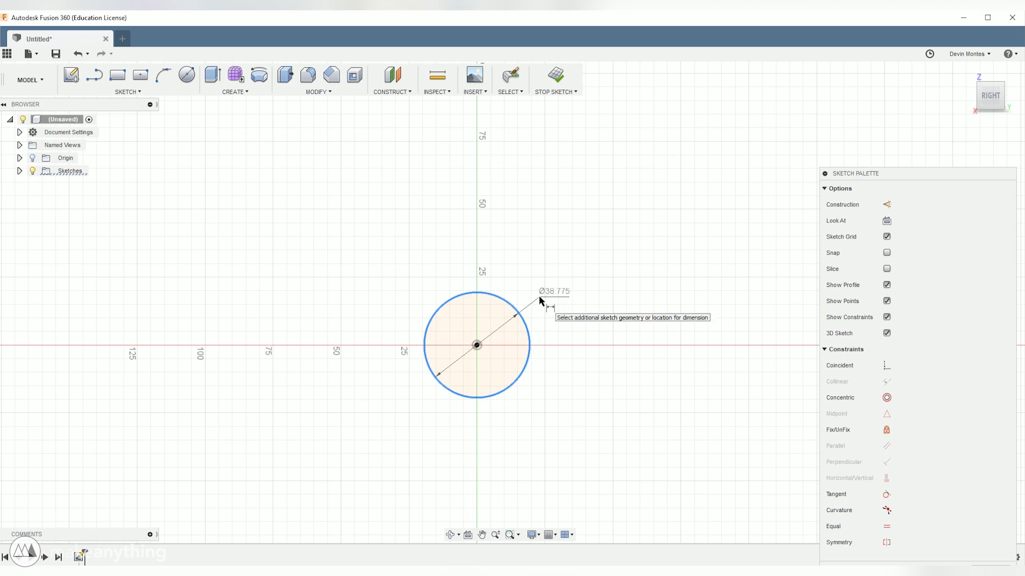
pyautogui.click(540, 298)
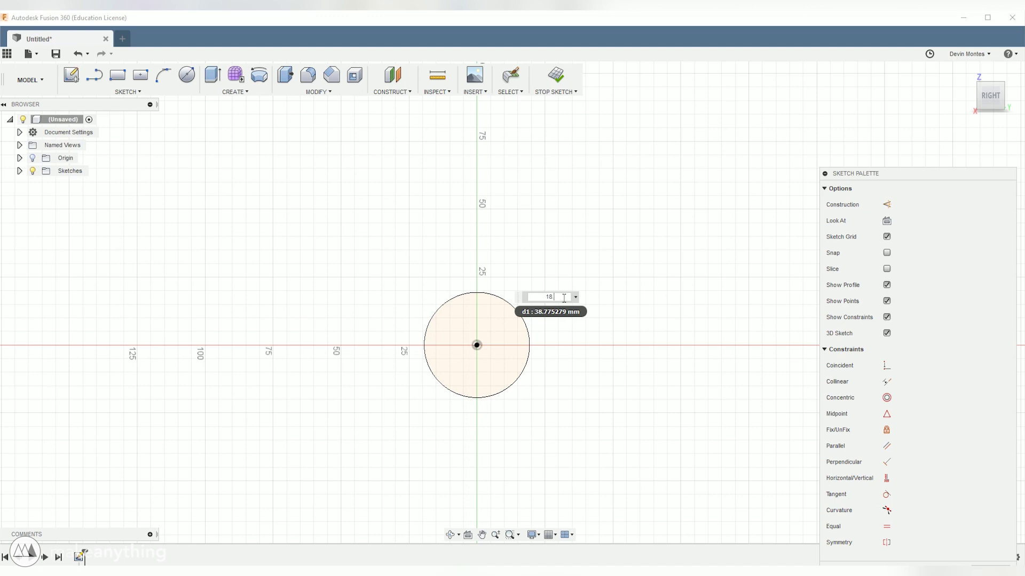
pyautogui.press('Return')
pyautogui.scroll(5, 491, 377)
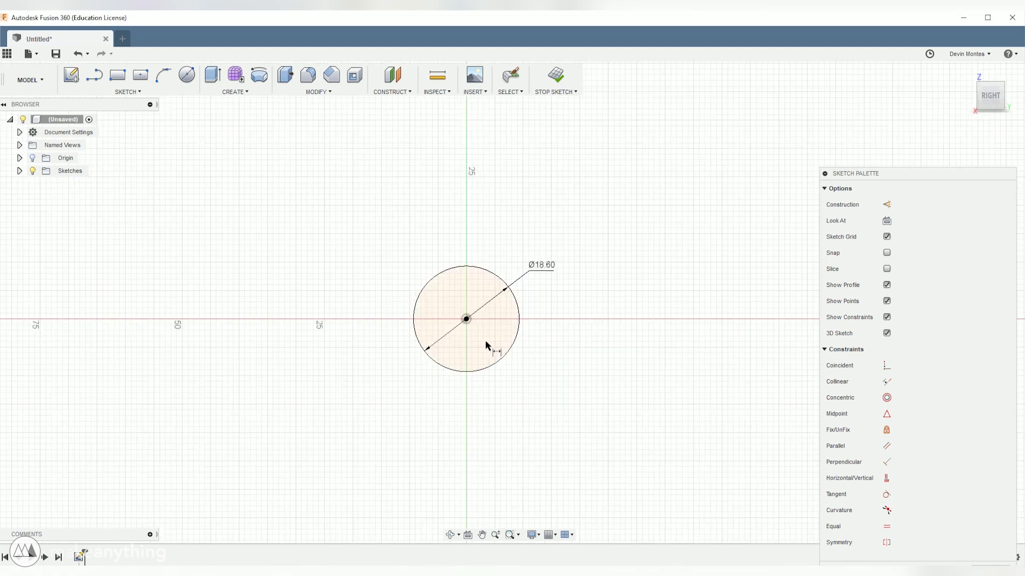
pyautogui.press('Escape')
# Step: Offset the circle outward by 2.50 mm to form a concentric ring
pyautogui.click(521, 353)
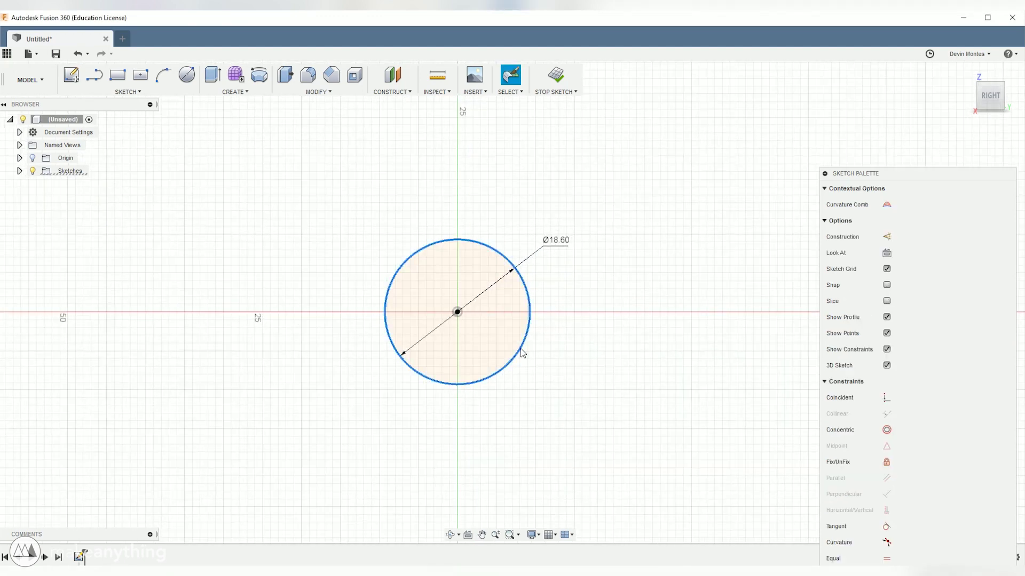
pyautogui.press('o')
pyautogui.moveTo(528, 351); pyautogui.dragTo(536, 362)
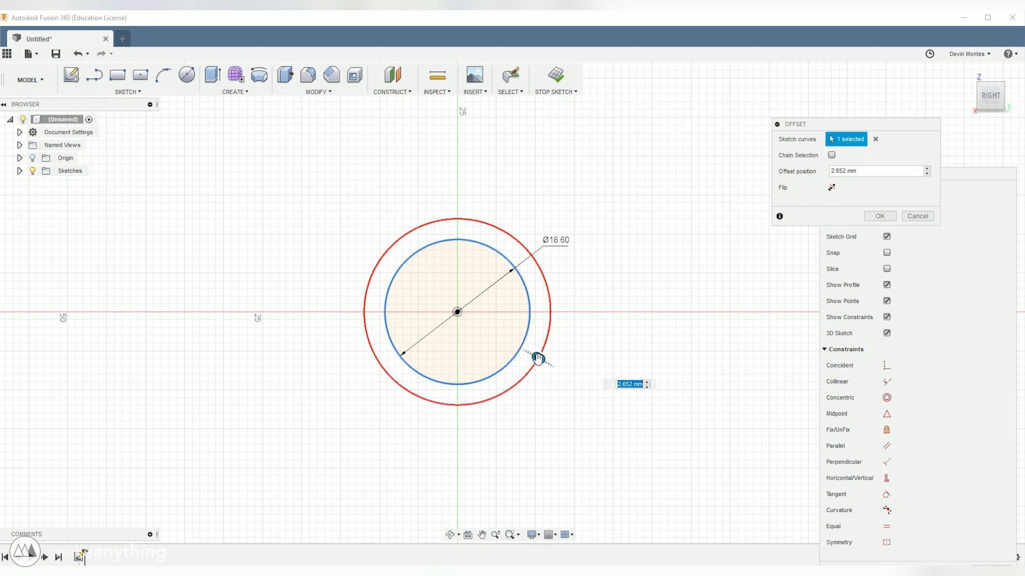
pyautogui.press('Return')
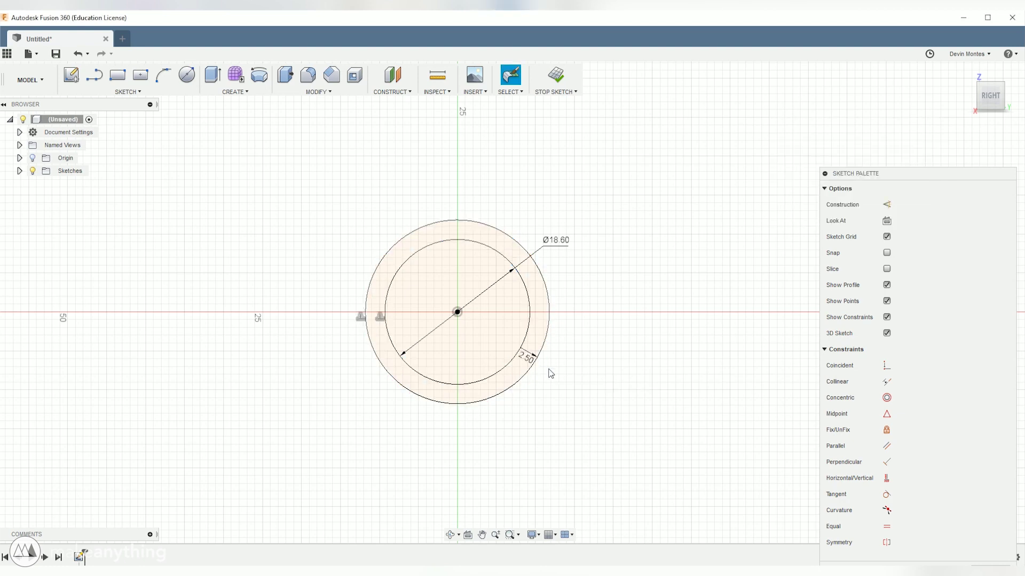
# Step: Extrude the ring between the two circles symmetrically as a new body, about 26.2 mm to each side
pyautogui.moveTo(549, 374)
pyautogui.keyDown('shift'); pyautogui.mouseDown(button='middle')
pyautogui.moveTo(551, 392)
pyautogui.moveTo(507, 315)
pyautogui.mouseUp(button='middle'); pyautogui.keyUp('shift')
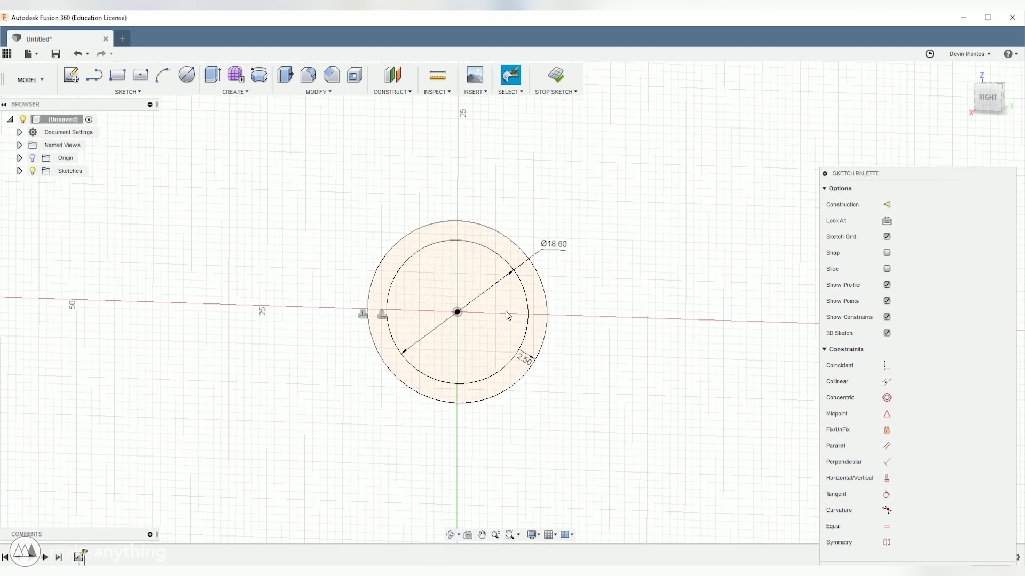
pyautogui.click(212, 75)
pyautogui.click(450, 231)
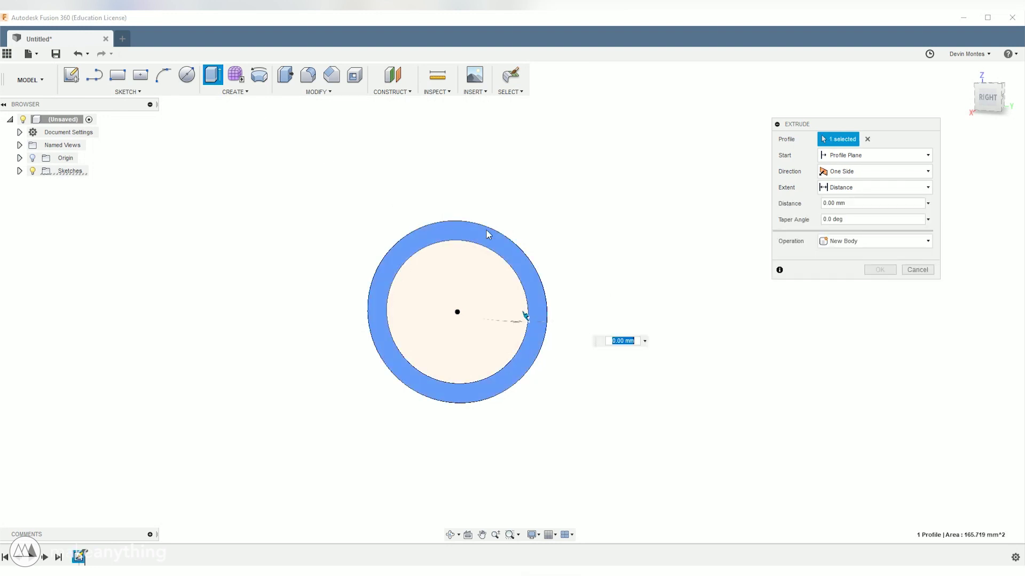
pyautogui.click(877, 172)
pyautogui.click(857, 214)
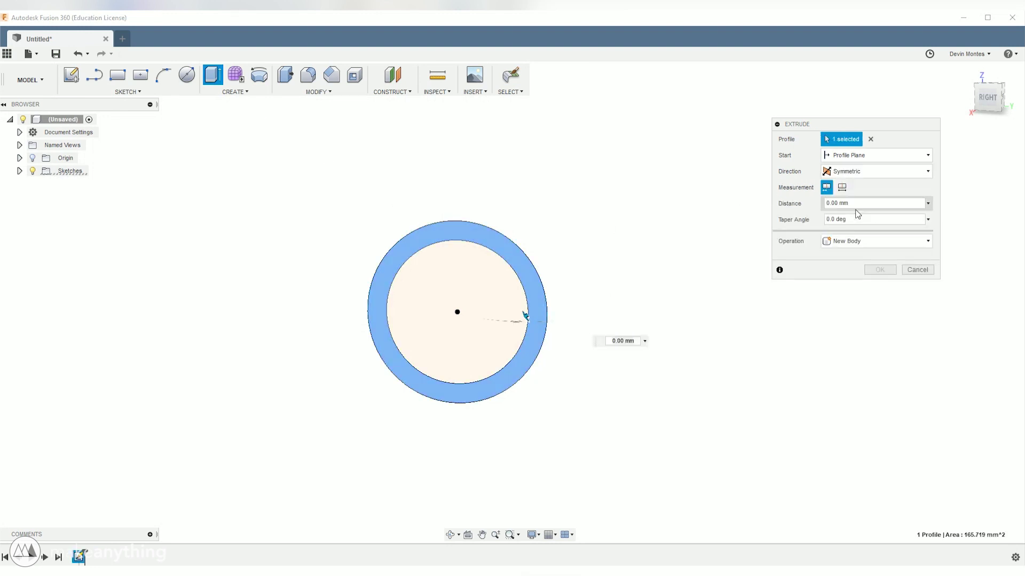
pyautogui.keyDown('shift'); pyautogui.moveTo(712, 273); pyautogui.dragTo(666, 286, button='middle'); pyautogui.keyUp('shift')
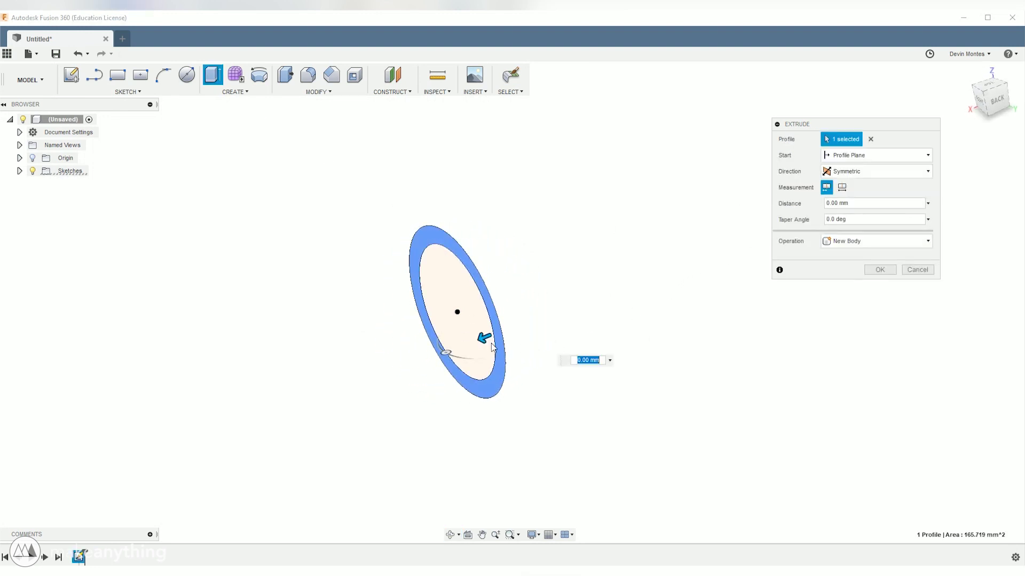
pyautogui.moveTo(484, 338); pyautogui.dragTo(311, 412)
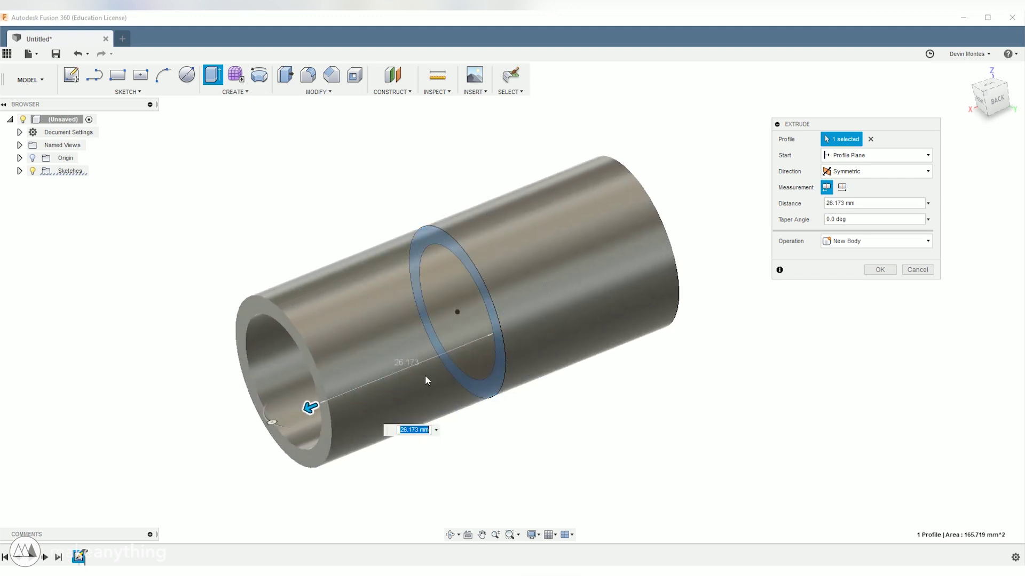
pyautogui.keyDown('shift'); pyautogui.moveTo(528, 430); pyautogui.dragTo(551, 417, button='middle'); pyautogui.keyUp('shift')
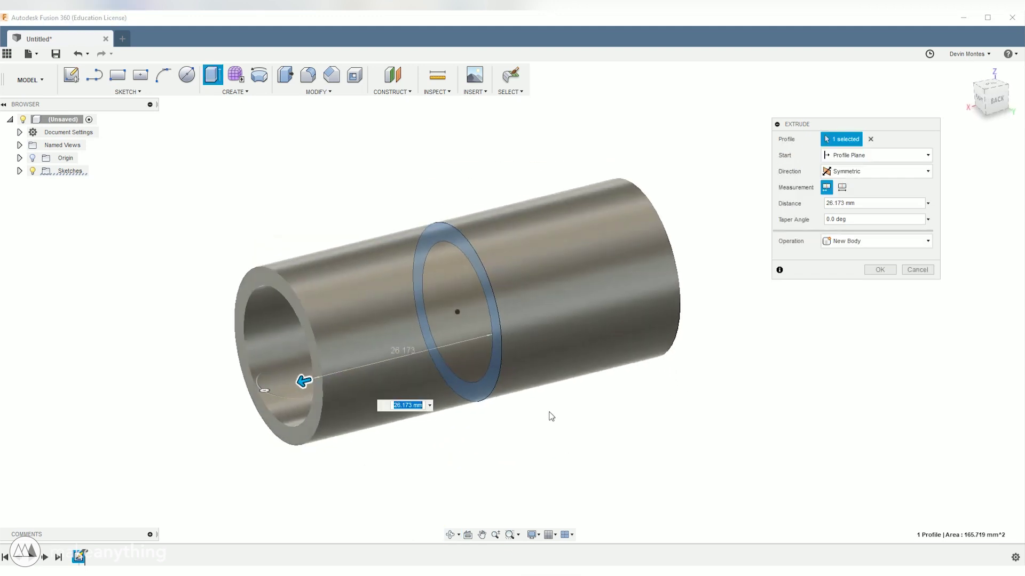
pyautogui.click(865, 274)
# Step: Start a sketch on the front plane along the tube's axis and project the tube's two end edges into it
pyautogui.moveTo(328, 286)
pyautogui.keyDown('shift'); pyautogui.mouseDown(button='middle')
pyautogui.moveTo(432, 275)
pyautogui.moveTo(424, 270)
pyautogui.mouseUp(button='middle'); pyautogui.keyUp('shift')
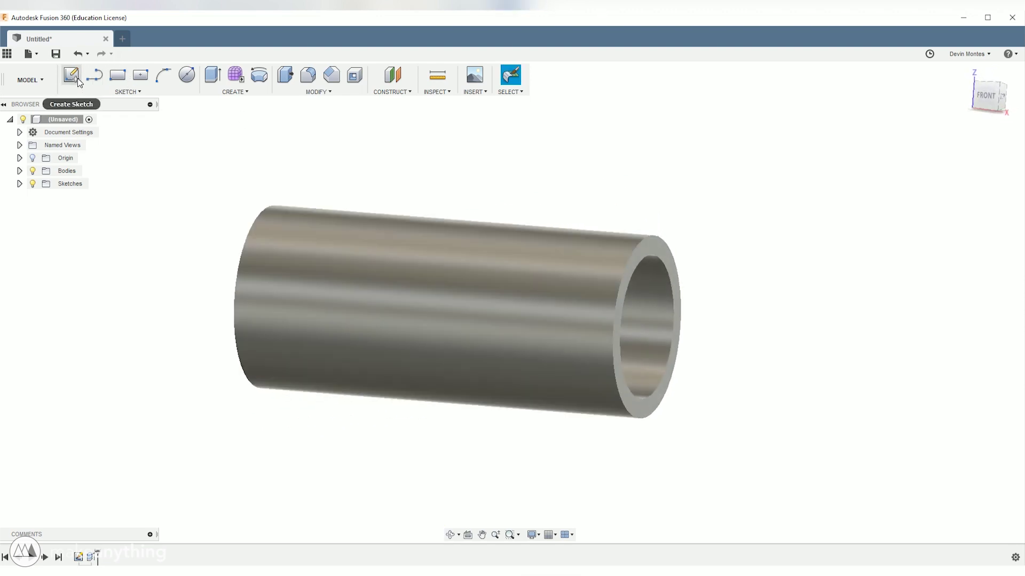
pyautogui.click(78, 78)
pyautogui.click(495, 281)
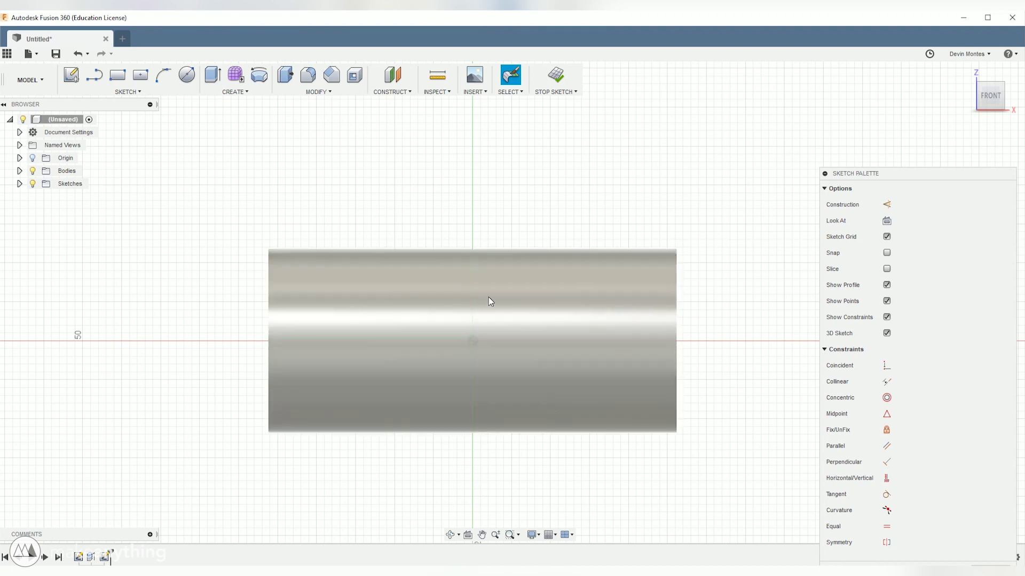
pyautogui.press('p')
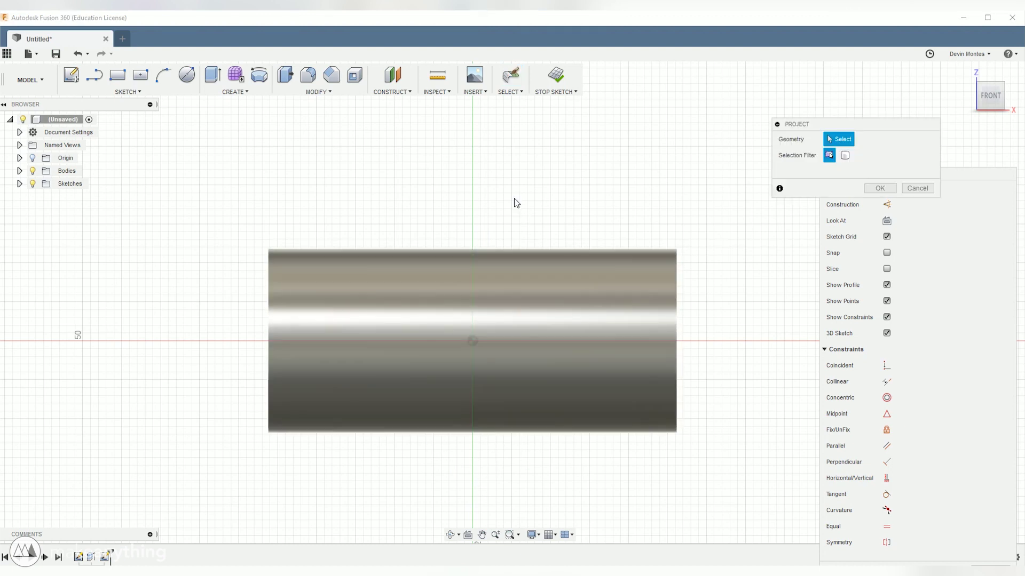
pyautogui.moveTo(815, 124)
pyautogui.mouseDown()
pyautogui.moveTo(477, 191)
pyautogui.moveTo(695, 125)
pyautogui.mouseUp()
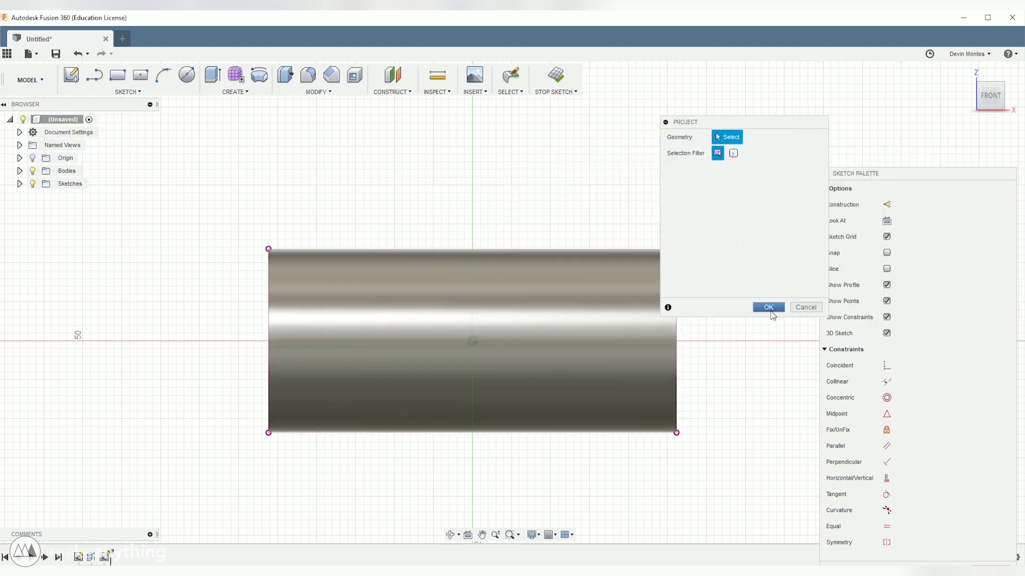
pyautogui.click(769, 309)
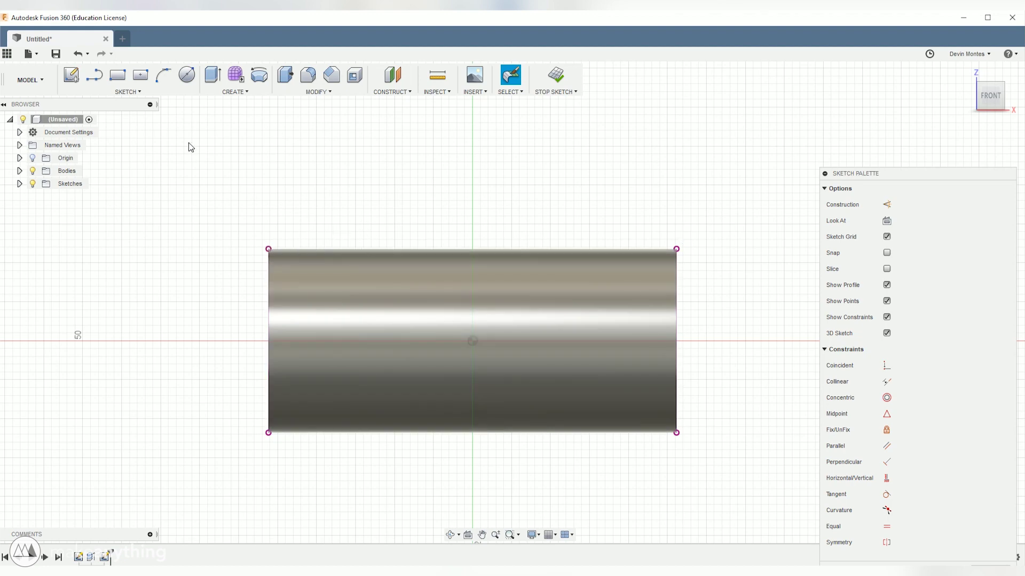
# Step: Draw a two-point rectangle between opposite projected corner points so it covers the tube's side outline
pyautogui.click(118, 80)
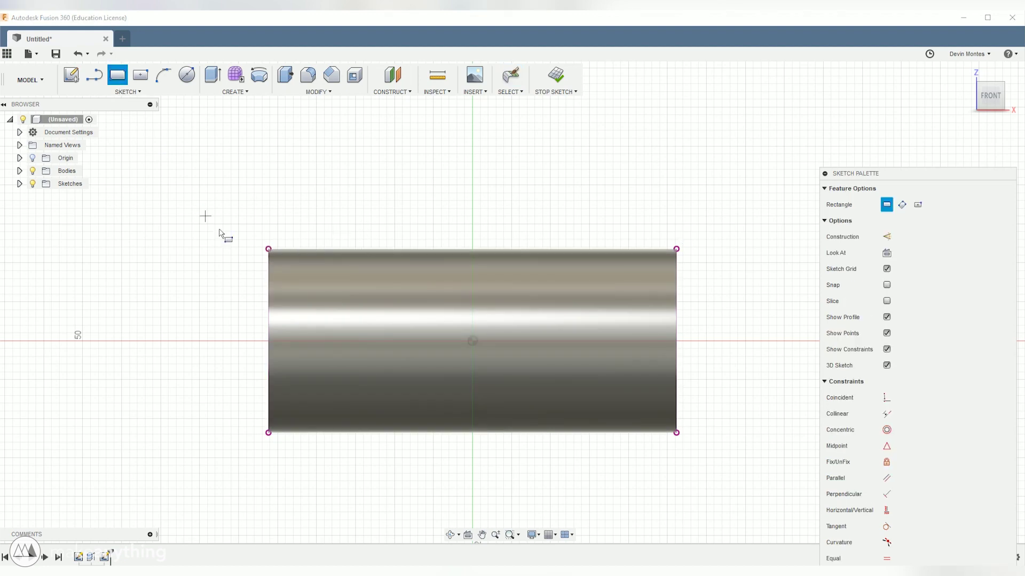
pyautogui.click(269, 251)
pyautogui.click(677, 434)
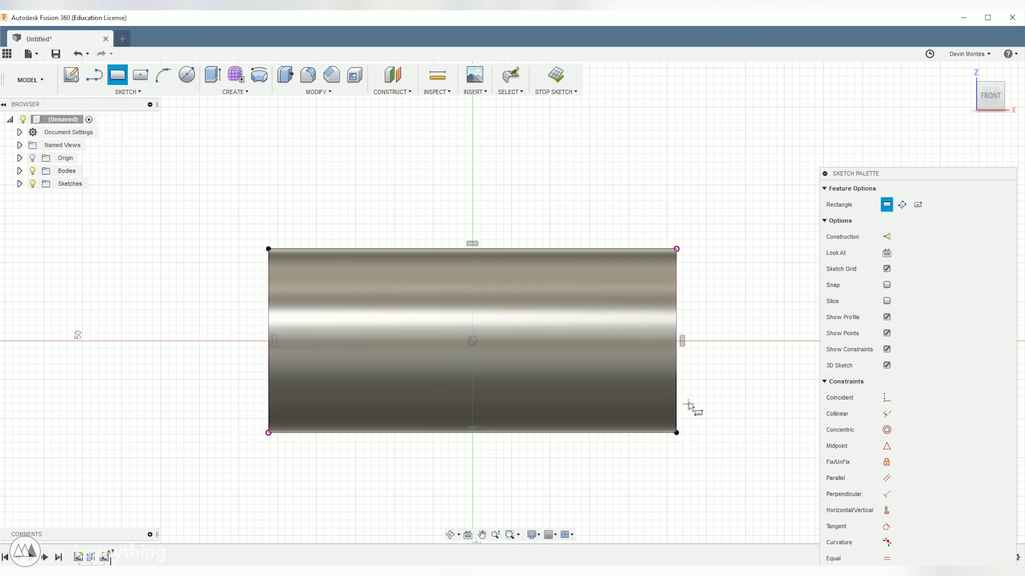
pyautogui.press('Escape')
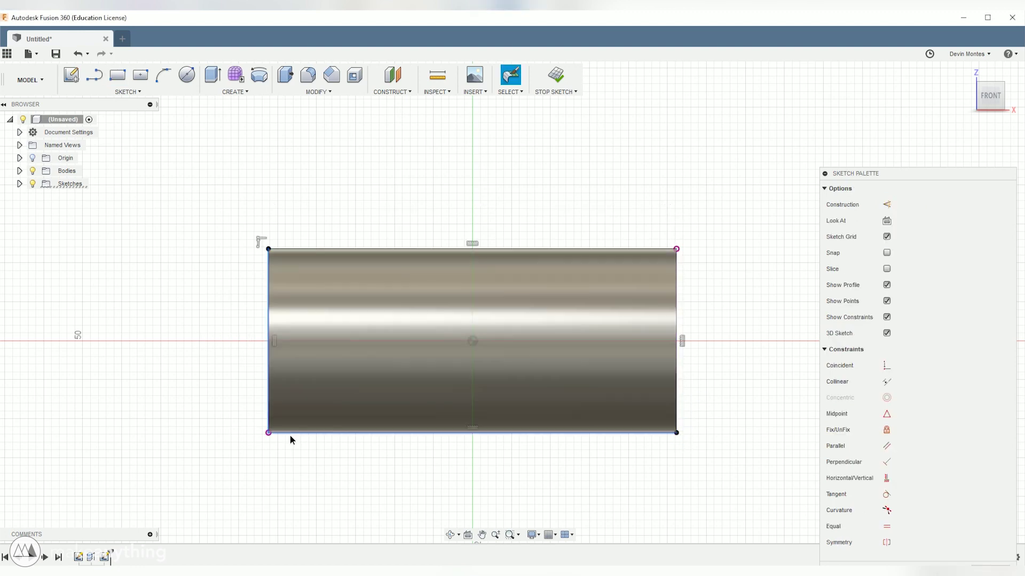
# Step: Draw an ellipse centered on the origin inside the rectangle, with its long axis tilted toward the upper-left corner
pyautogui.click(128, 92)
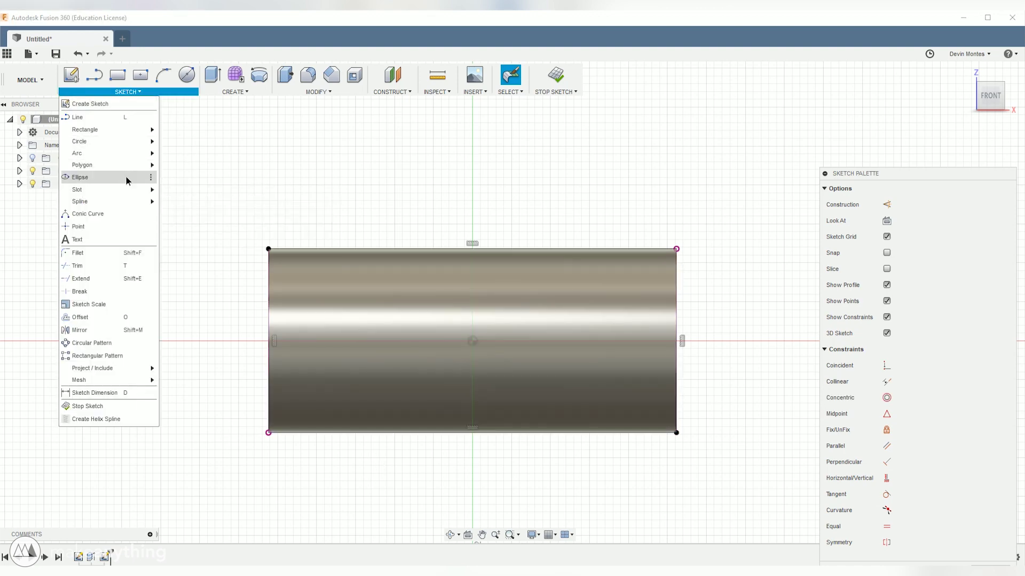
pyautogui.click(128, 178)
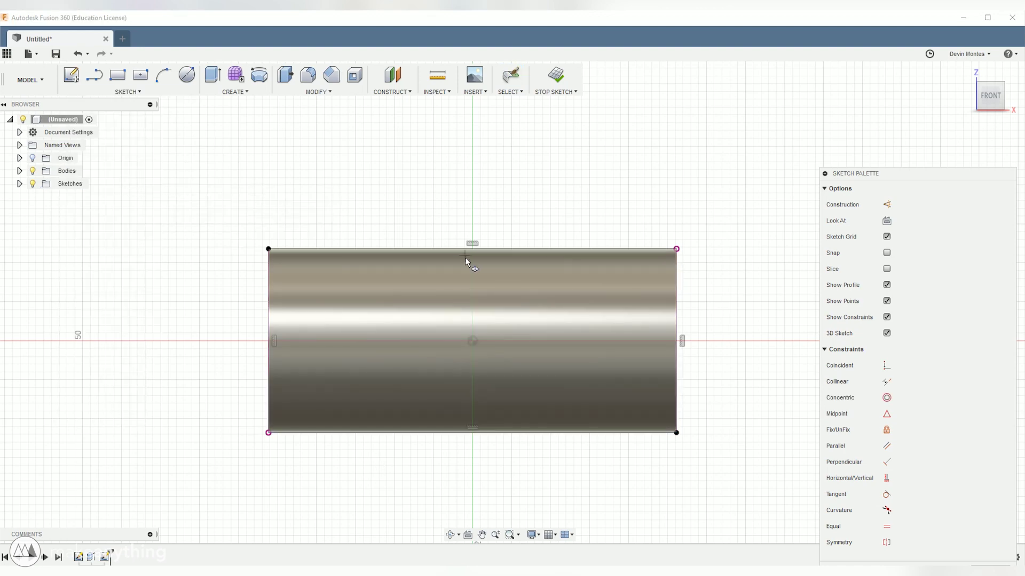
pyautogui.click(472, 342)
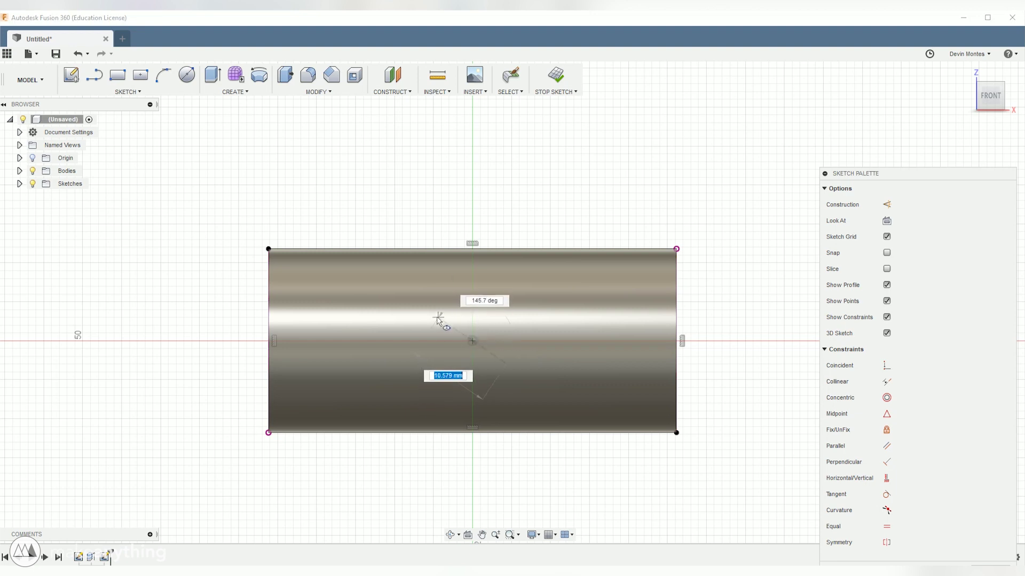
pyautogui.click(378, 285)
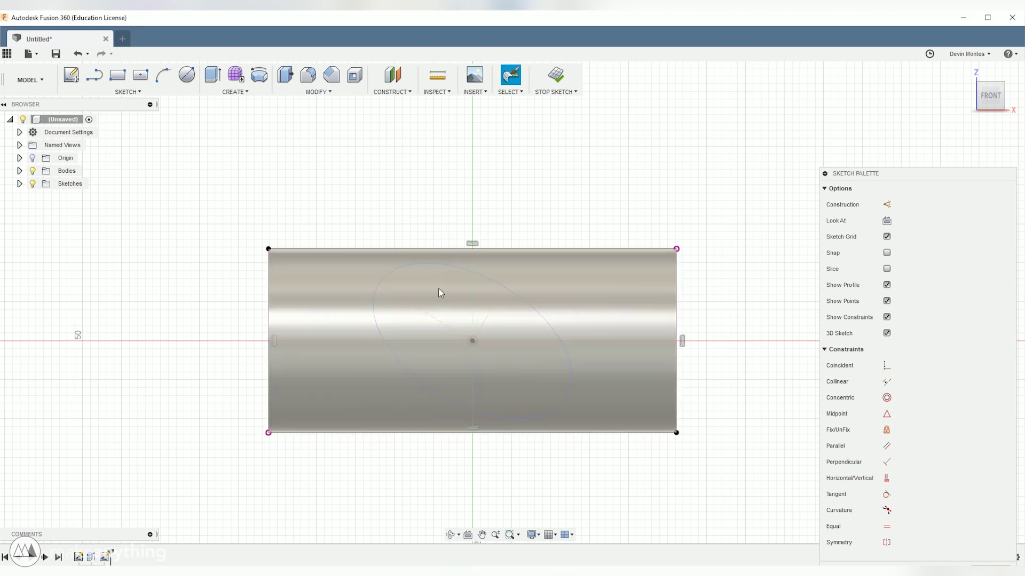
# Step: Constrain the ellipse tangent to the rectangle's upper and lower edges and freely adjust its shape and tilt
pyautogui.click(433, 262)
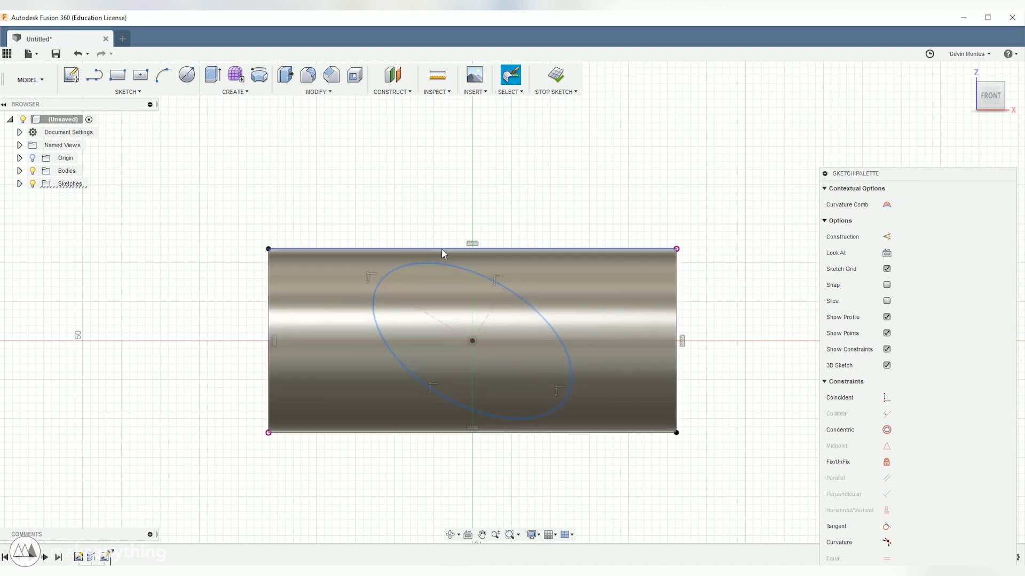
pyautogui.rightClick(442, 248)
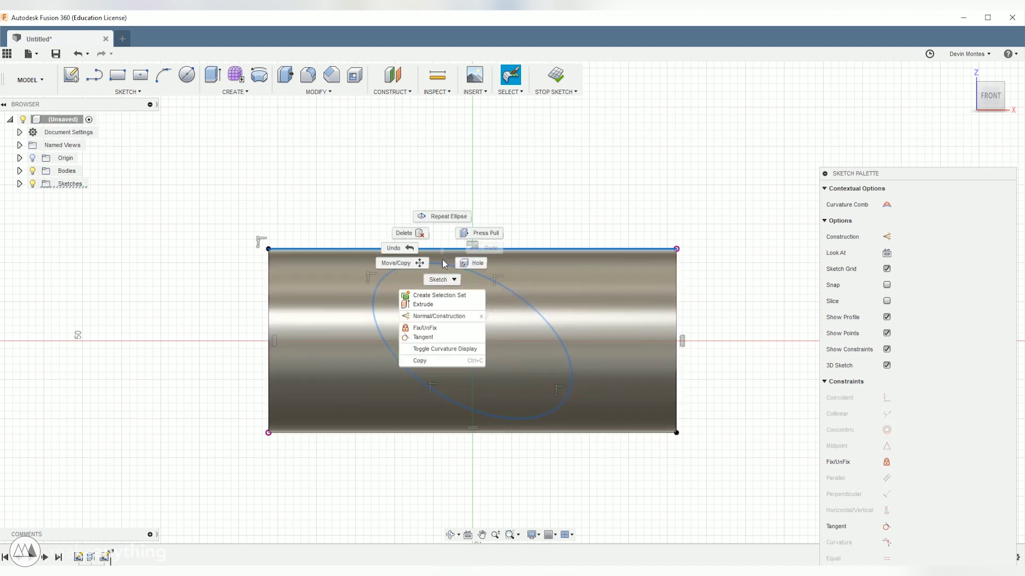
pyautogui.click(437, 338)
pyautogui.click(467, 414)
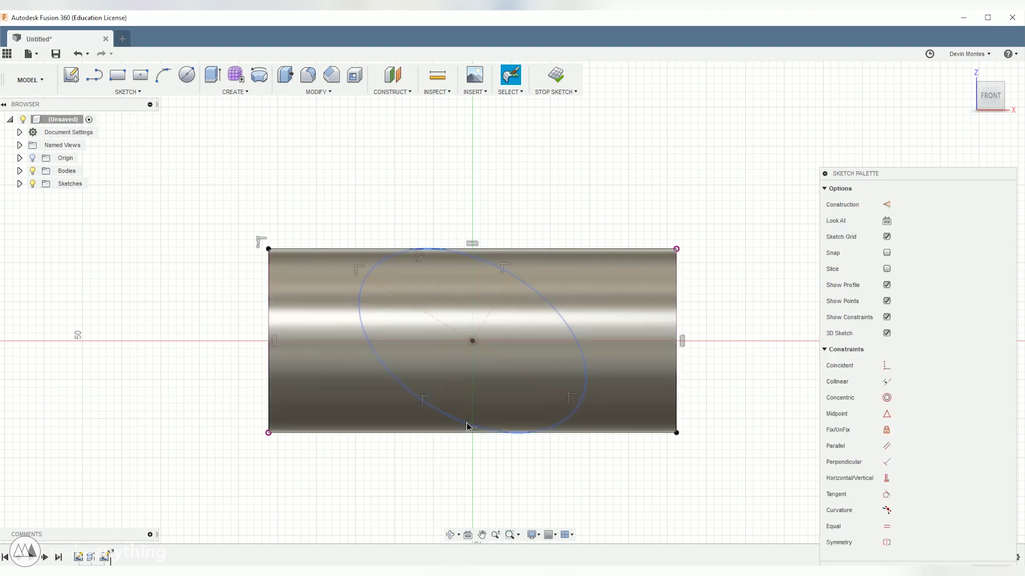
pyautogui.rightClick(458, 437)
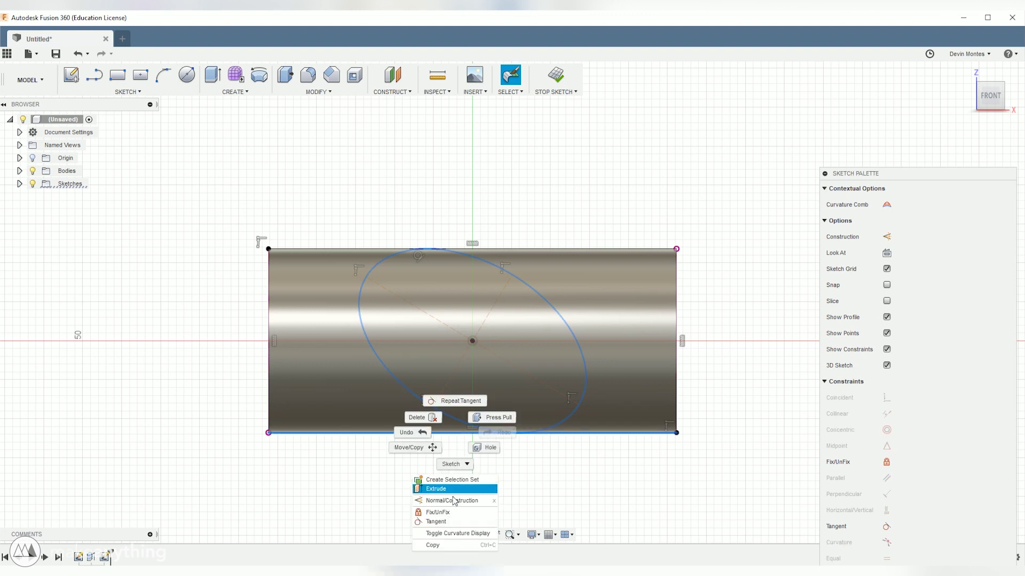
pyautogui.click(439, 523)
pyautogui.click(382, 267)
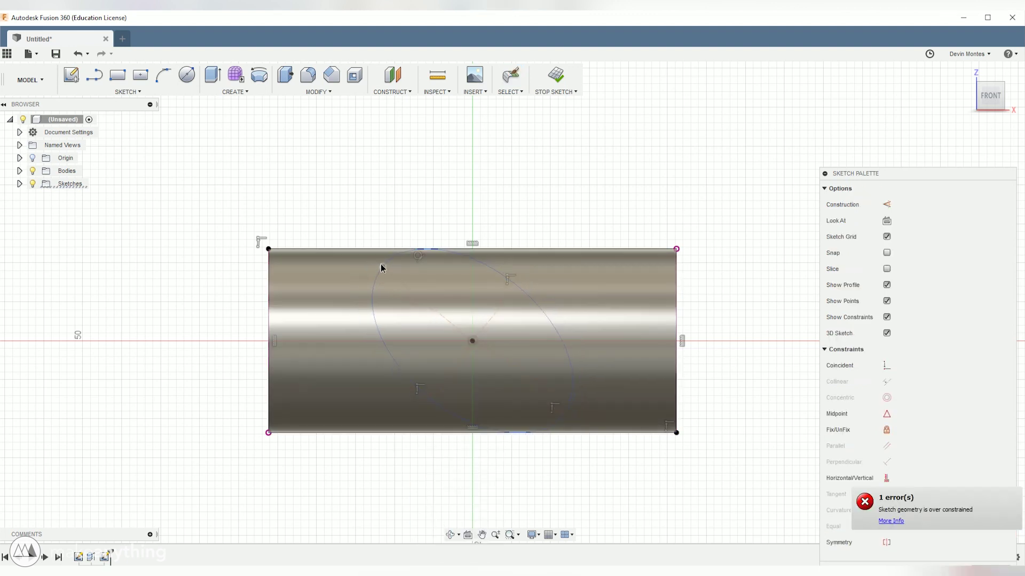
pyautogui.moveTo(372, 276); pyautogui.dragTo(350, 303)
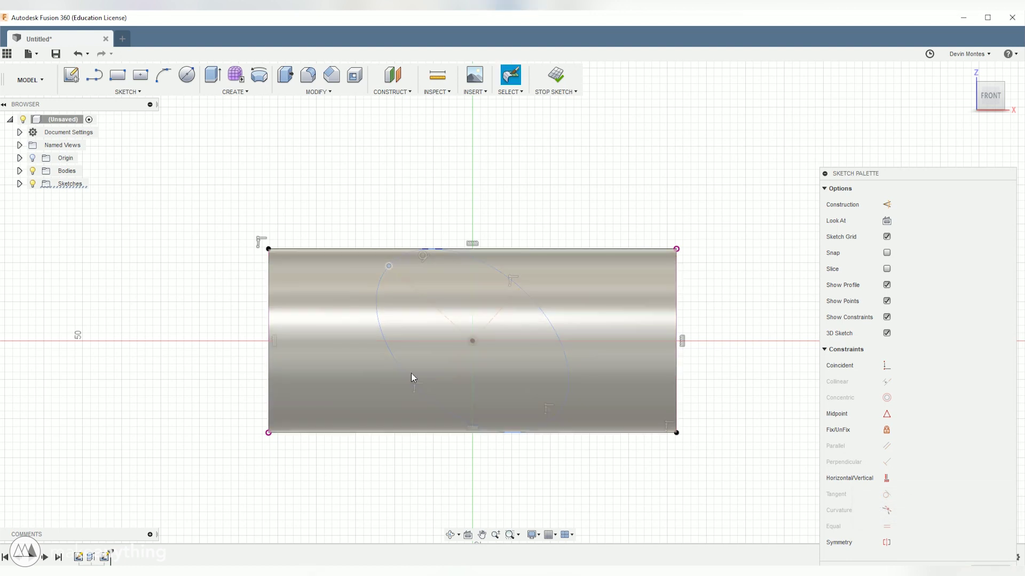
# Step: Offset the ellipse inward by 2.5 mm
pyautogui.click(403, 374)
pyautogui.press('o')
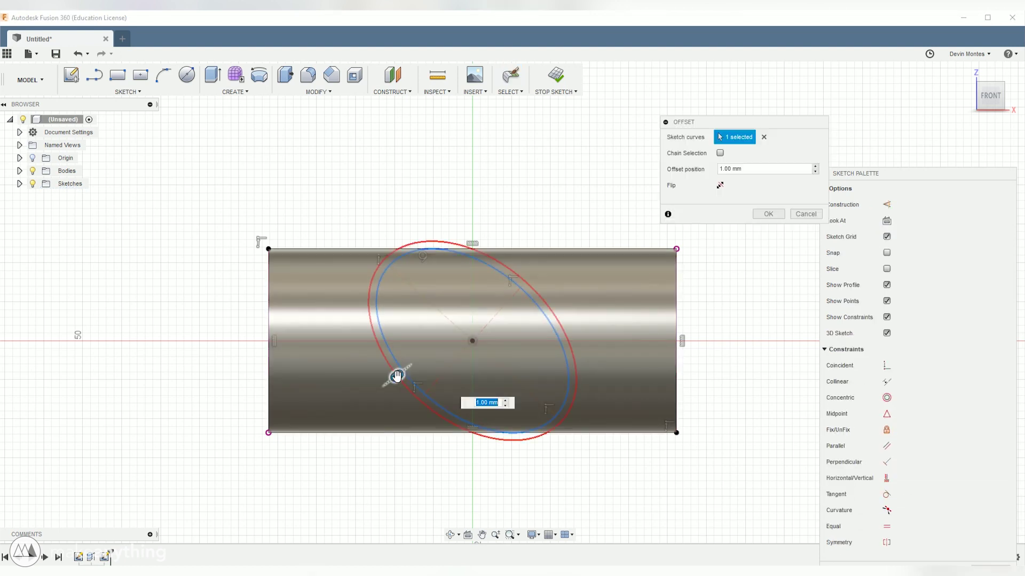
pyautogui.moveTo(399, 374); pyautogui.dragTo(409, 368)
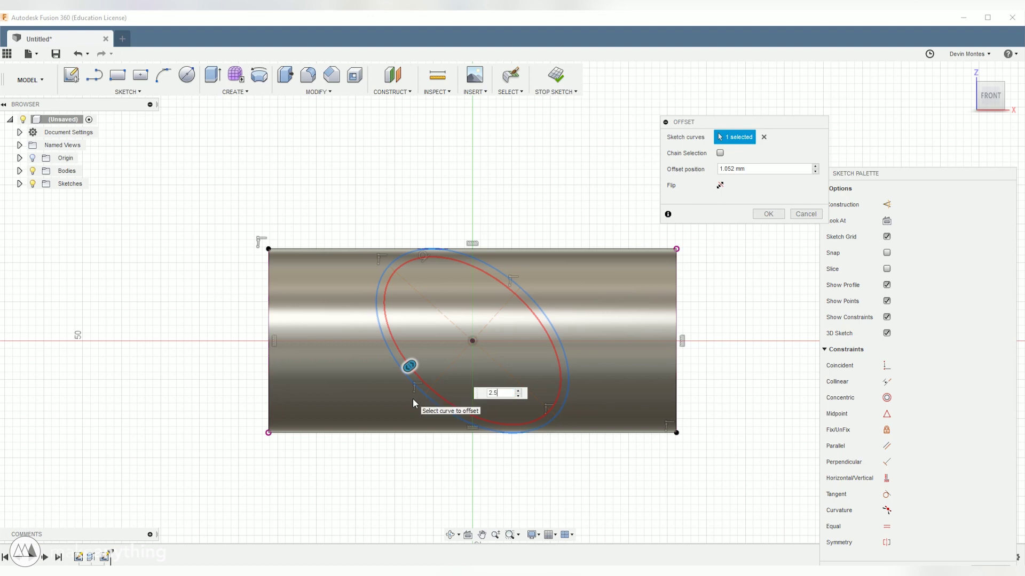
pyautogui.write('2.5')
pyautogui.press('Return')
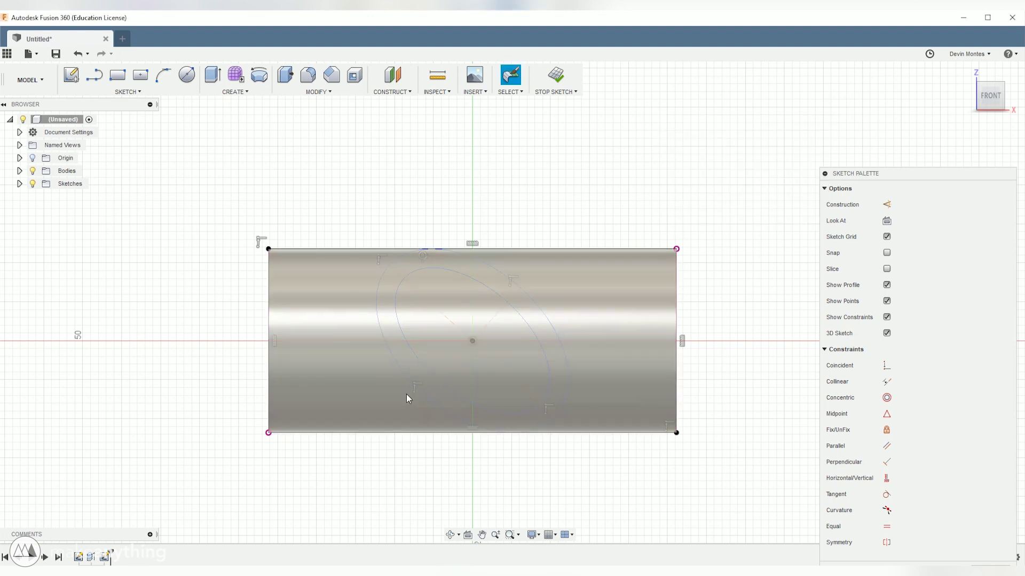
# Step: Extrude the band between the two ellipses symmetrically, about 34.6 mm to each side, using the Intersect operation on the tube
pyautogui.keyDown('shift'); pyautogui.moveTo(407, 400); pyautogui.dragTo(463, 180, button='middle'); pyautogui.keyUp('shift')
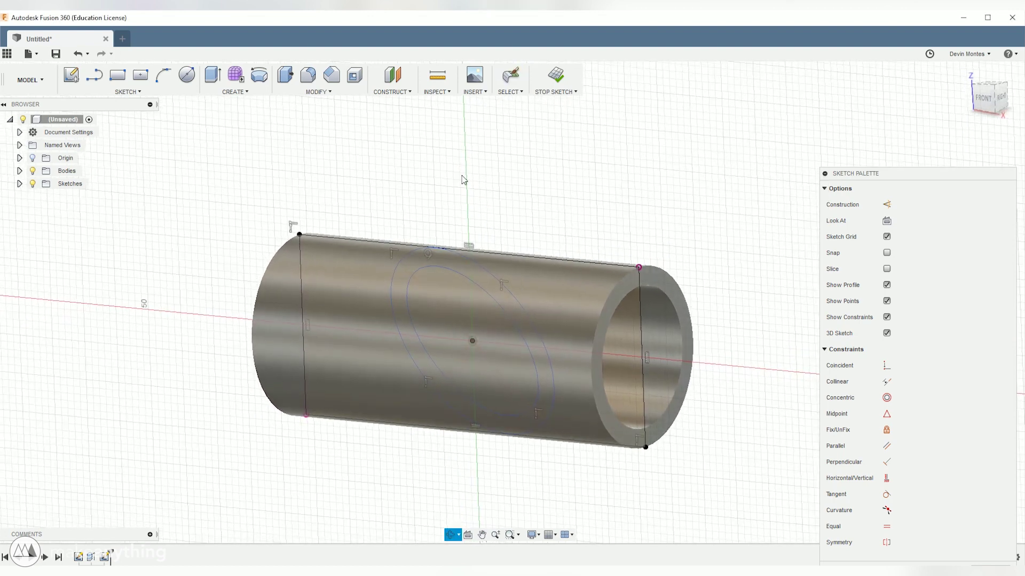
pyautogui.click(213, 76)
pyautogui.click(460, 266)
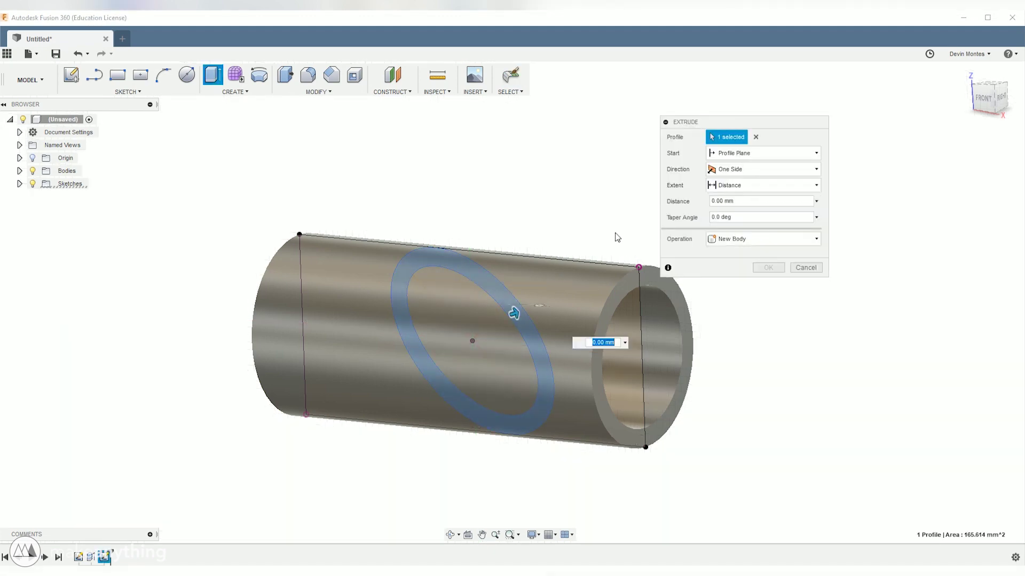
pyautogui.click(746, 170)
pyautogui.click(744, 208)
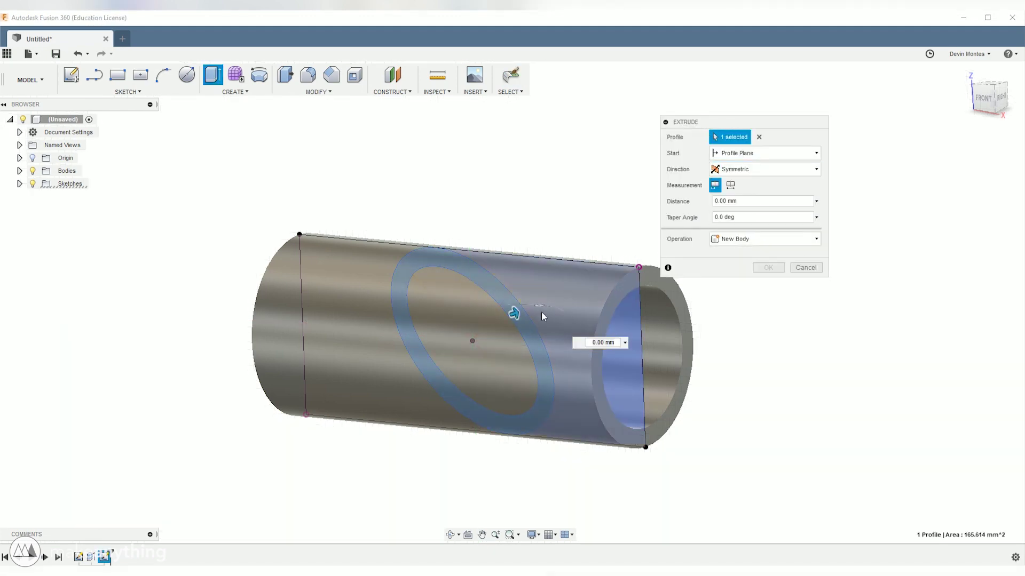
pyautogui.moveTo(515, 312); pyautogui.dragTo(637, 197)
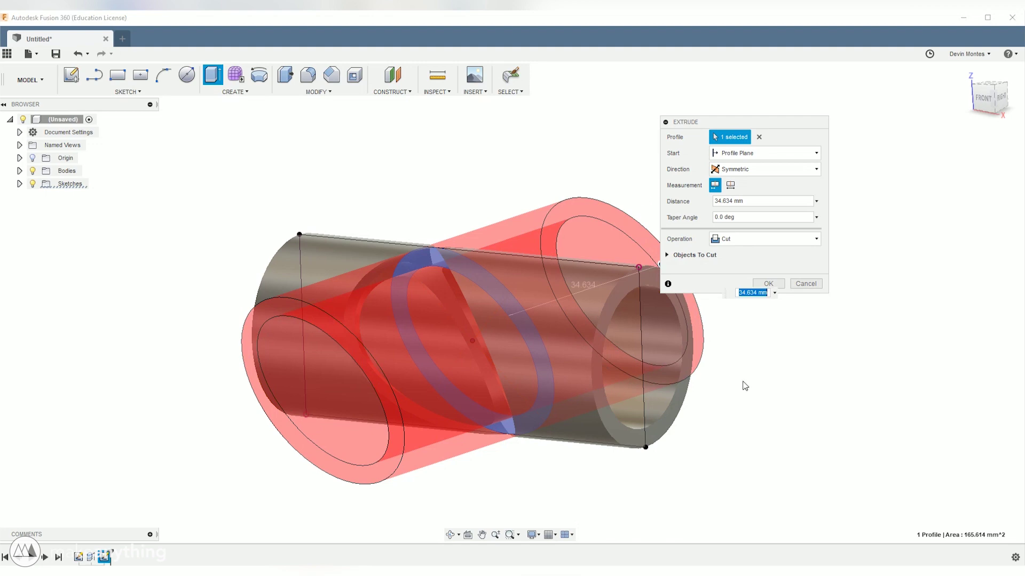
pyautogui.keyDown('shift'); pyautogui.moveTo(745, 386); pyautogui.dragTo(643, 406, button='middle'); pyautogui.keyUp('shift')
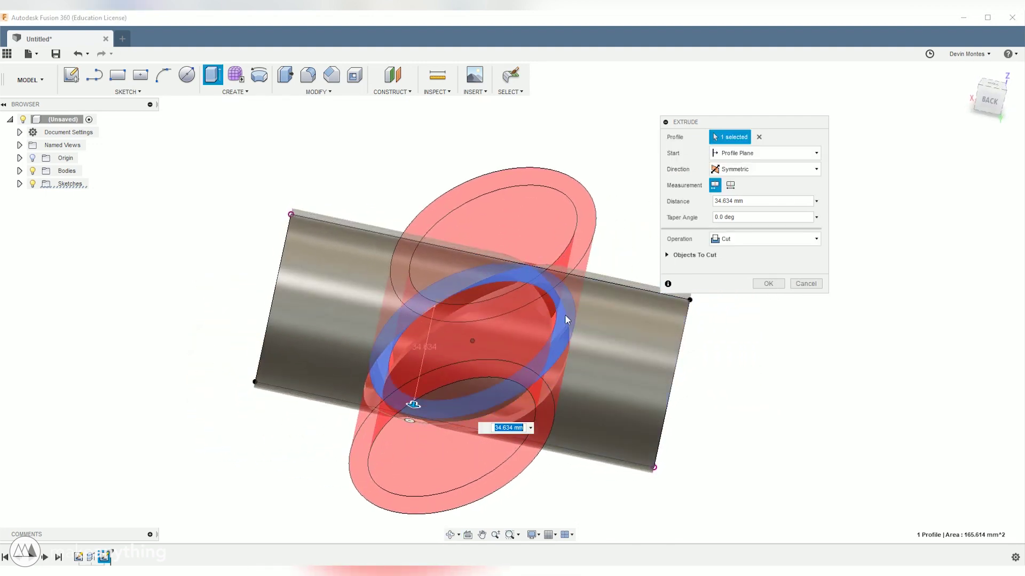
pyautogui.click(731, 244)
pyautogui.click(732, 280)
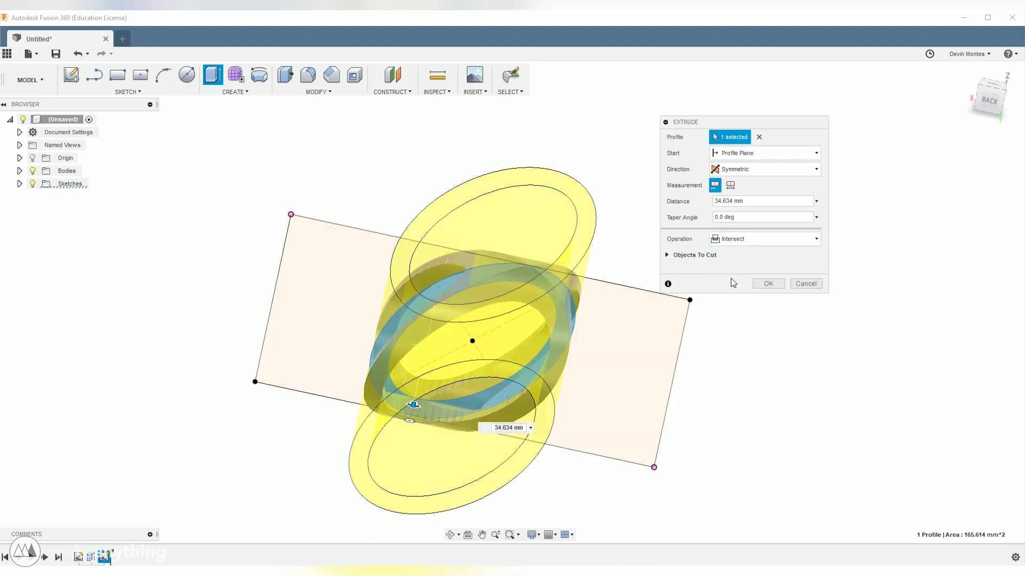
pyautogui.click(769, 284)
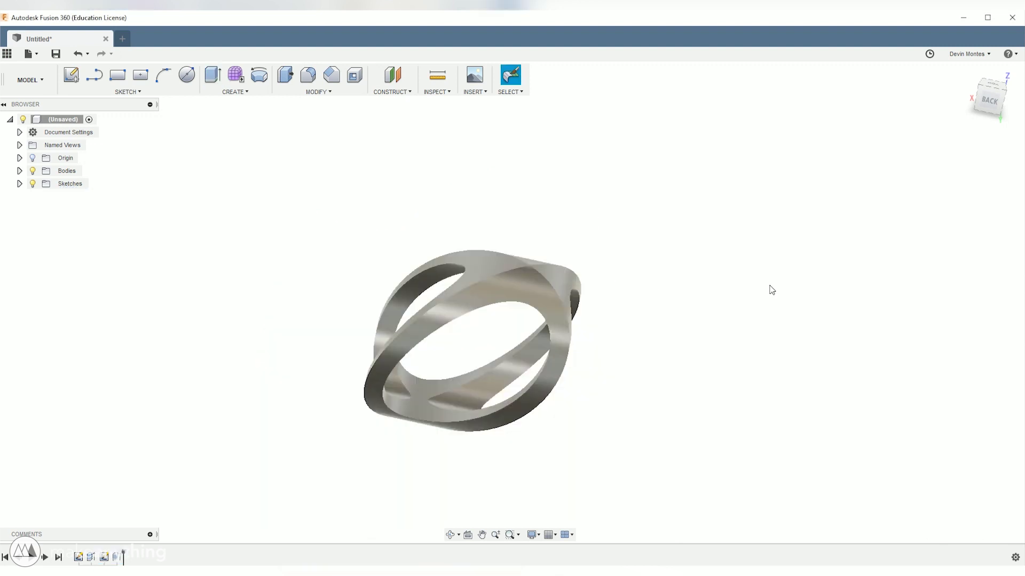
# Step: Fillet the outer edges of the crossing ring bands with a 3 mm constant radius
pyautogui.keyDown('shift'); pyautogui.moveTo(764, 392); pyautogui.dragTo(655, 417, button='middle'); pyautogui.keyUp('shift')
pyautogui.press('Escape')
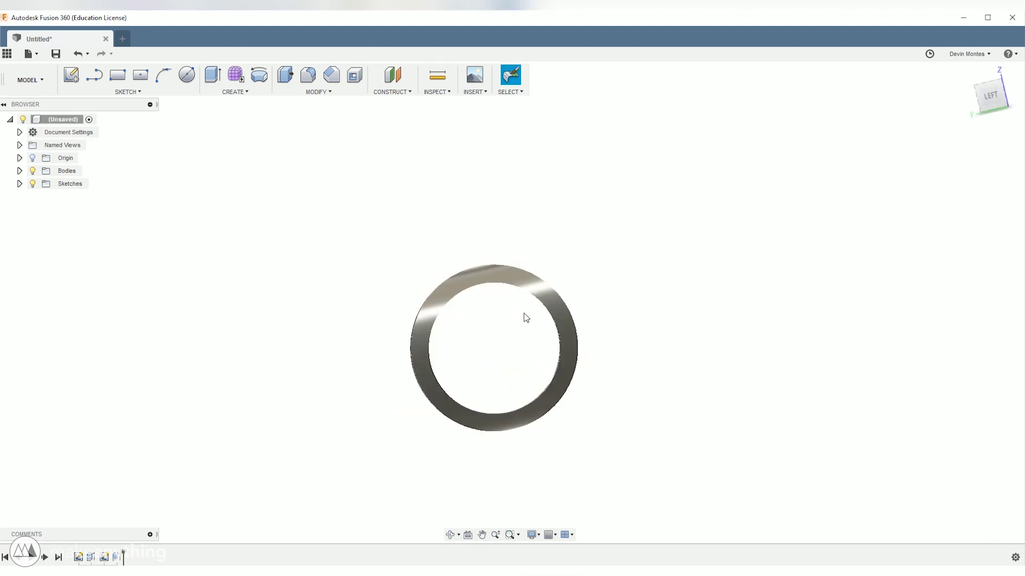
pyautogui.keyDown('shift'); pyautogui.moveTo(700, 395); pyautogui.dragTo(613, 457, button='middle'); pyautogui.keyUp('shift')
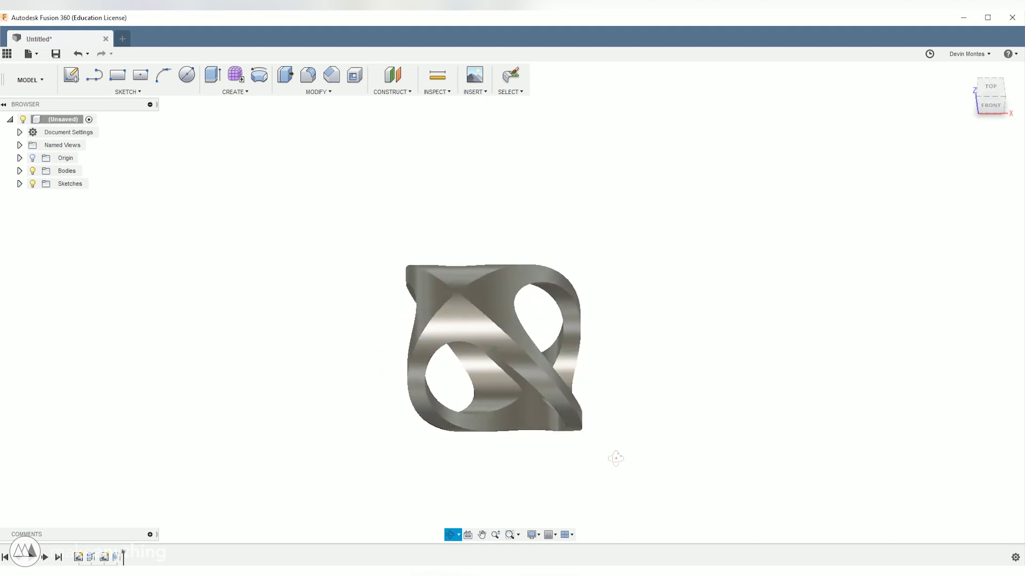
pyautogui.press('Escape')
pyautogui.keyDown('shift'); pyautogui.moveTo(474, 311); pyautogui.dragTo(502, 318, button='middle'); pyautogui.keyUp('shift')
pyautogui.press('f')
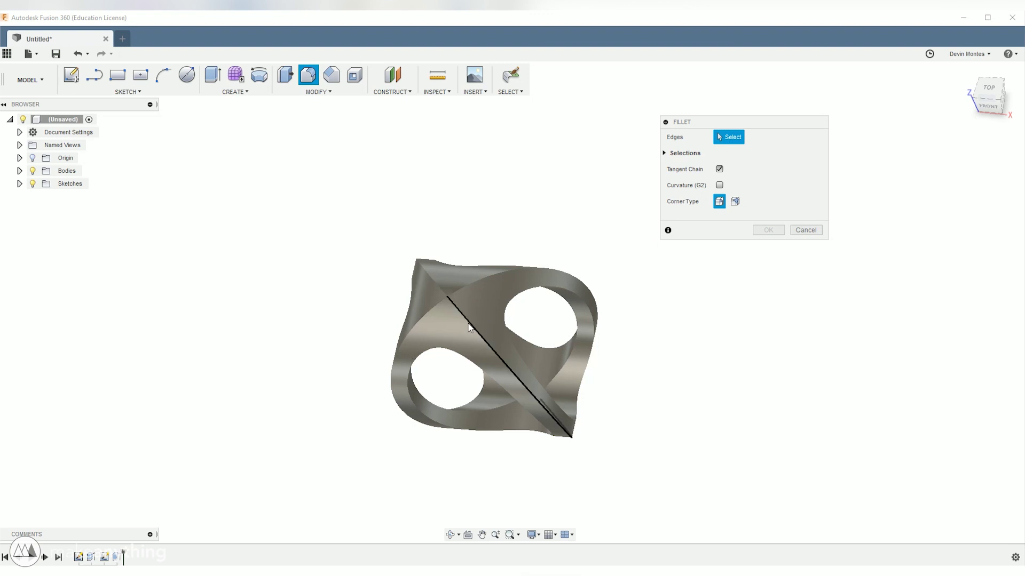
pyautogui.click(440, 290)
pyautogui.click(465, 290)
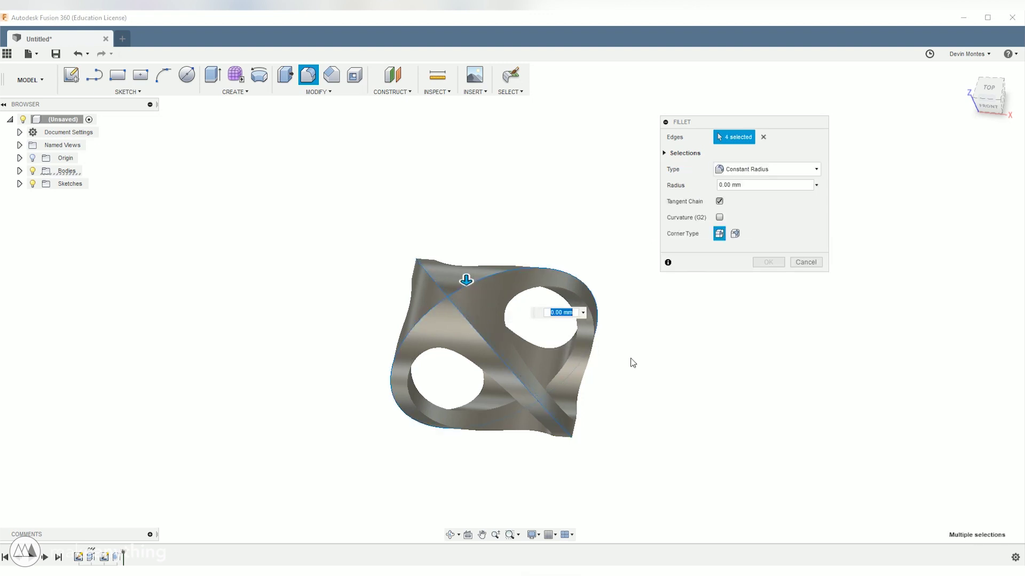
pyautogui.keyDown('shift'); pyautogui.moveTo(631, 360); pyautogui.dragTo(531, 336, button='middle'); pyautogui.keyUp('shift')
pyautogui.write('3')
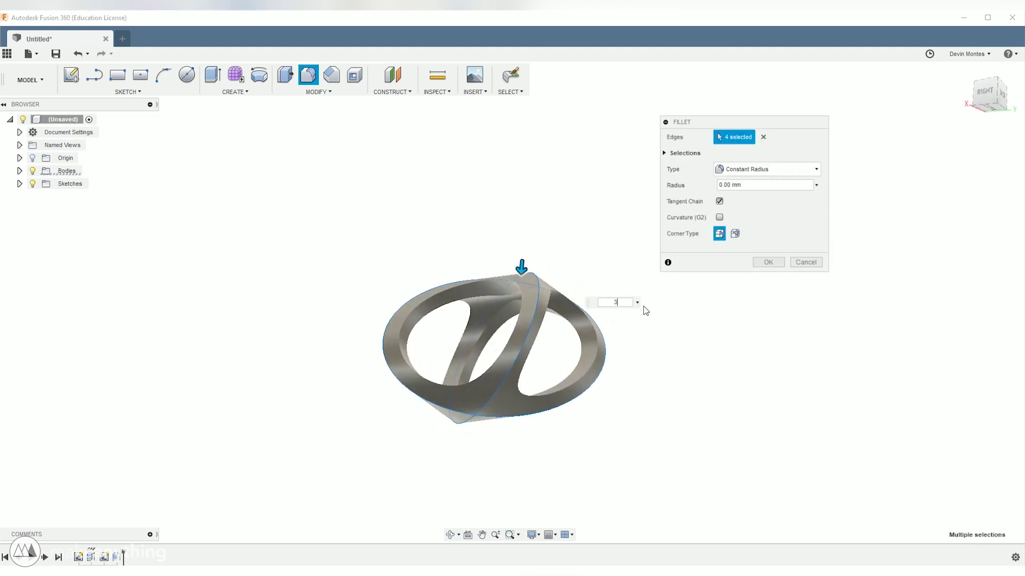
pyautogui.keyDown('shift'); pyautogui.moveTo(651, 334); pyautogui.dragTo(626, 363, button='middle'); pyautogui.keyUp('shift')
pyautogui.press('Return')
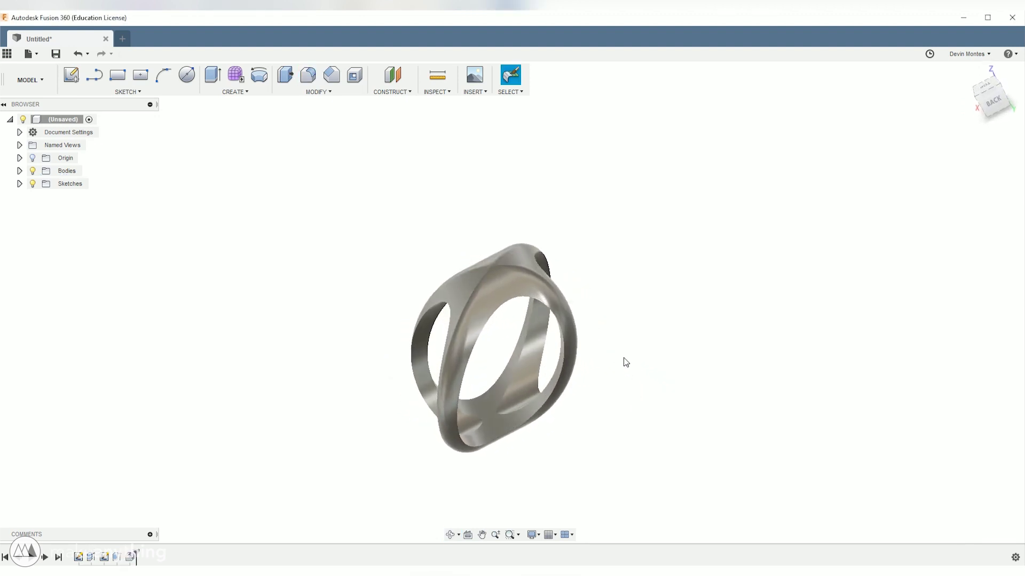
# Step: Try to fillet two edges around the ring's openings with a 3 mm radius
pyautogui.click(474, 433)
pyautogui.press('f')
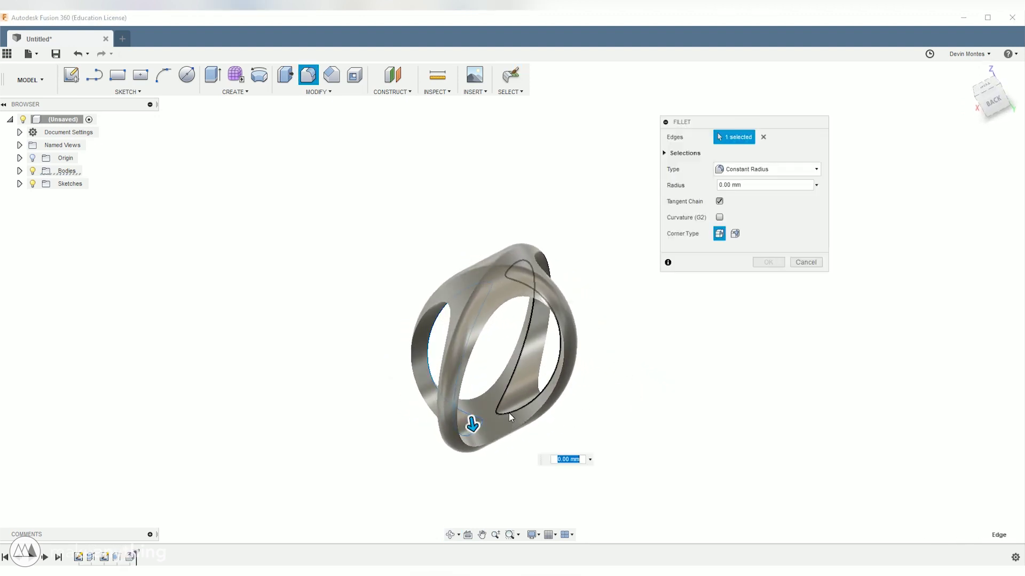
pyautogui.moveTo(470, 424); pyautogui.dragTo(507, 407)
pyautogui.keyDown('shift'); pyautogui.moveTo(503, 407); pyautogui.dragTo(681, 347, button='middle'); pyautogui.keyUp('shift')
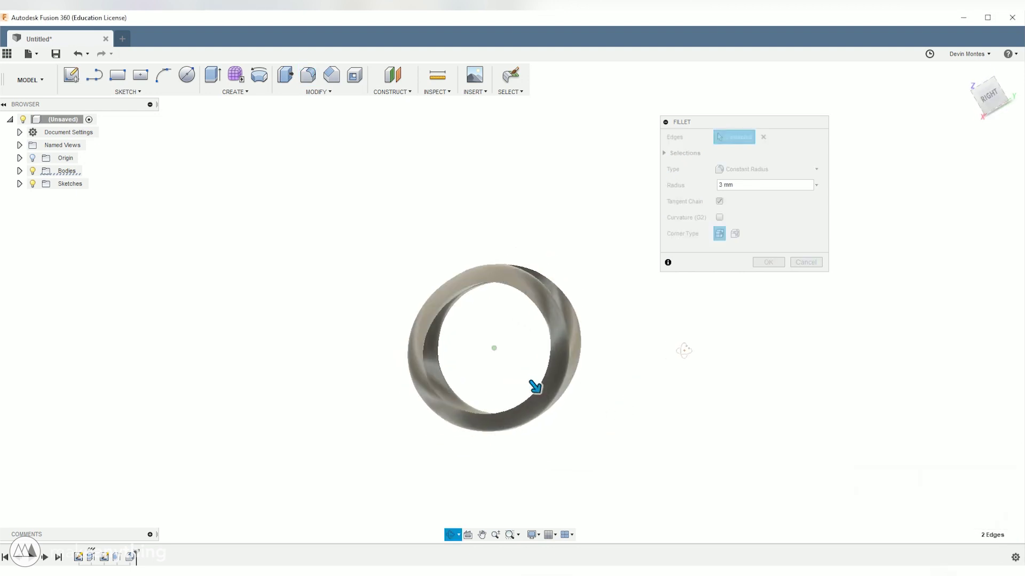
pyautogui.click(768, 262)
# Step: Edit the existing fillet to include the edges around the ring's inner openings, with a constant radius of 1 mm
pyautogui.rightClick(130, 555)
pyautogui.click(164, 461)
pyautogui.keyDown('shift'); pyautogui.moveTo(440, 409); pyautogui.dragTo(522, 389, button='middle'); pyautogui.keyUp('shift')
pyautogui.click(487, 412)
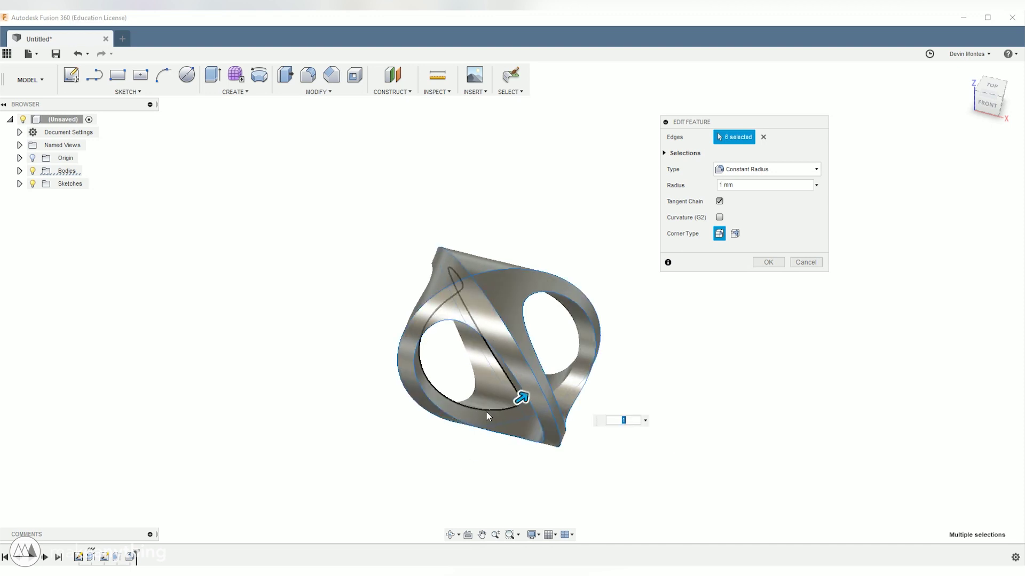
pyautogui.click(552, 375)
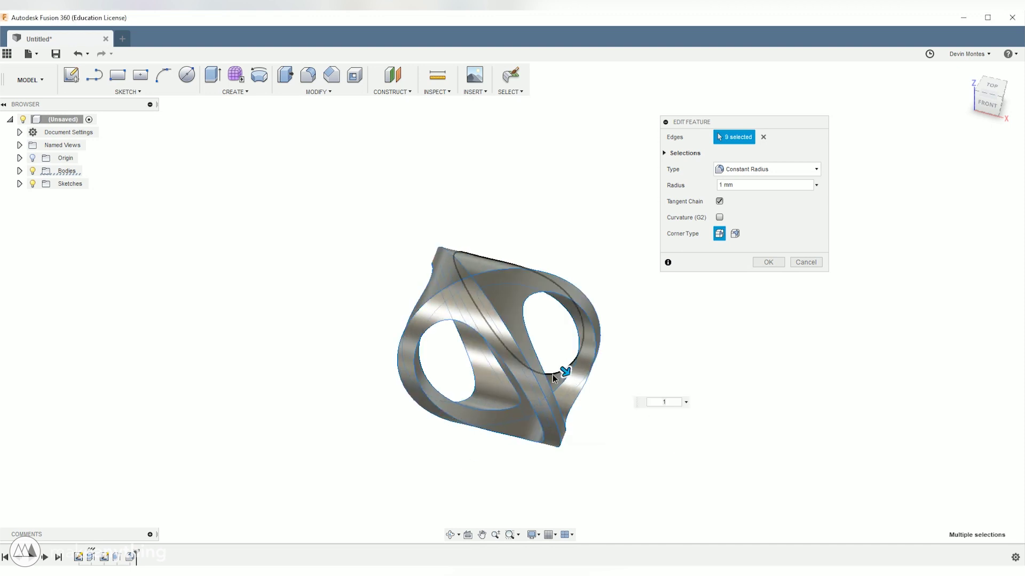
pyautogui.click(552, 375)
pyautogui.keyDown('shift'); pyautogui.moveTo(327, 386); pyautogui.dragTo(486, 291, button='middle'); pyautogui.keyUp('shift')
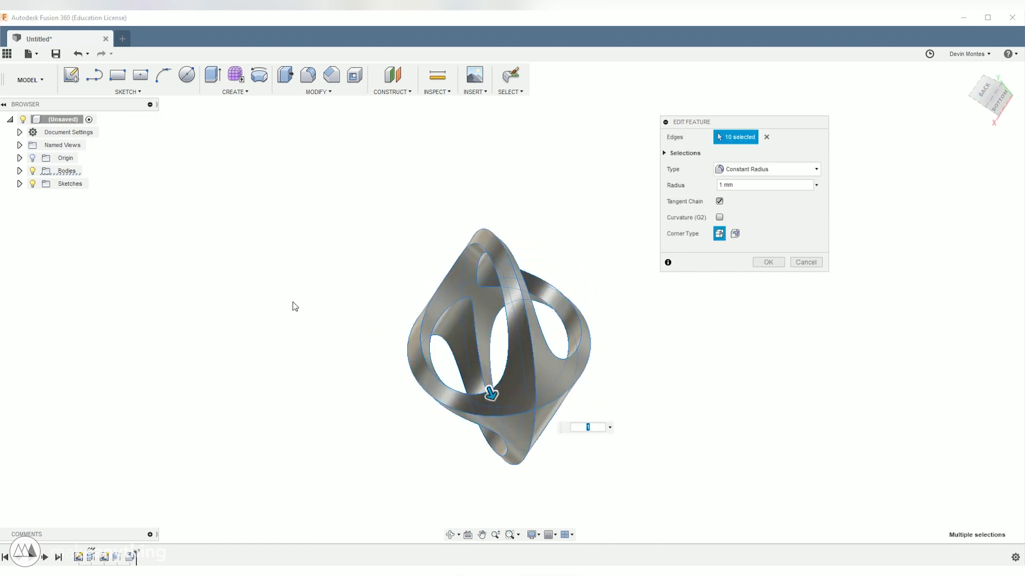
pyautogui.keyDown('shift'); pyautogui.moveTo(292, 306); pyautogui.dragTo(422, 398, button='middle'); pyautogui.keyUp('shift')
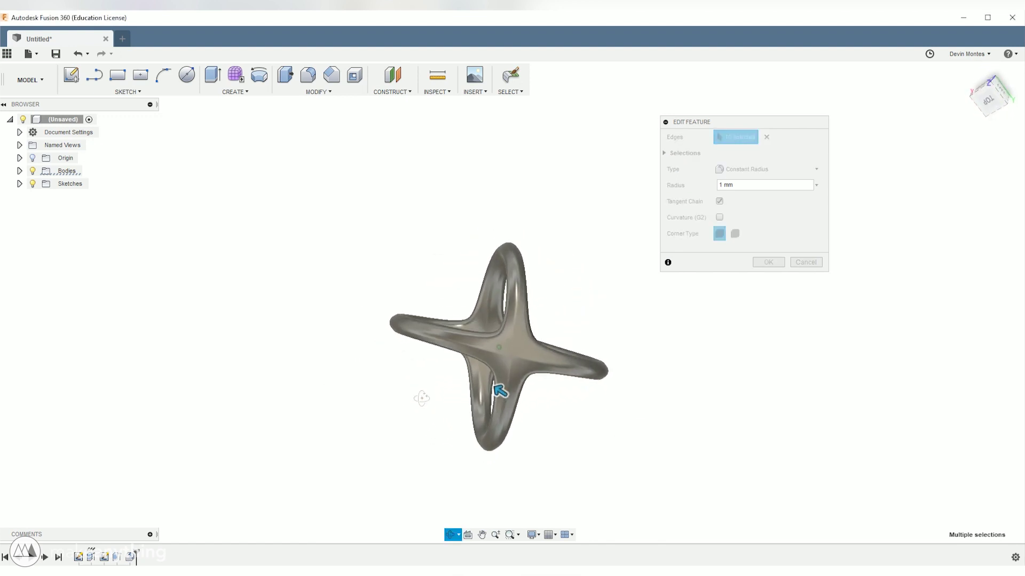
pyautogui.keyDown('shift'); pyautogui.moveTo(500, 391); pyautogui.dragTo(465, 422, button='middle'); pyautogui.keyUp('shift')
pyautogui.press('Return')
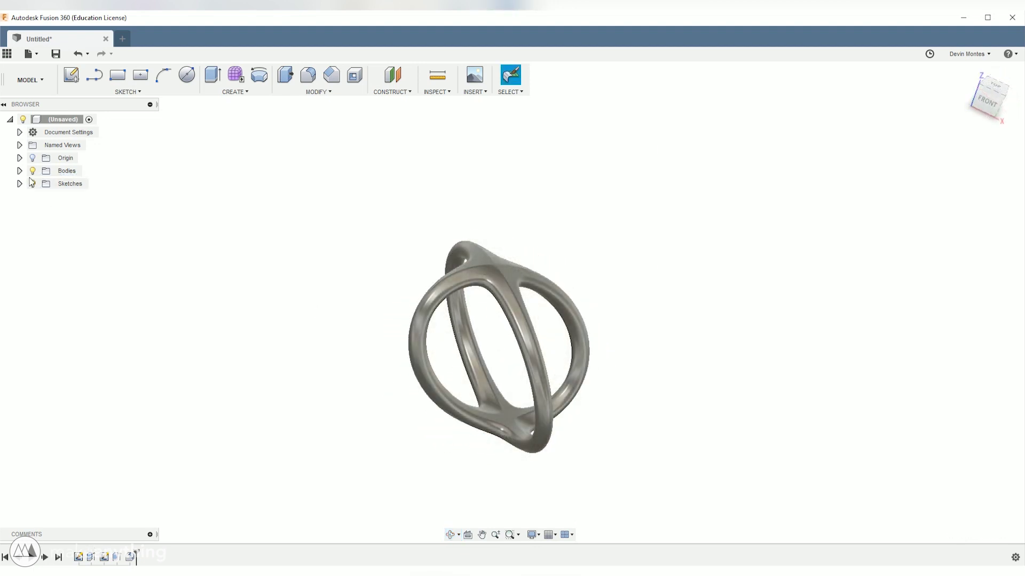
# Step: Export the ring body as a binary STL file named Body1
pyautogui.click(19, 171)
pyautogui.rightClick(72, 185)
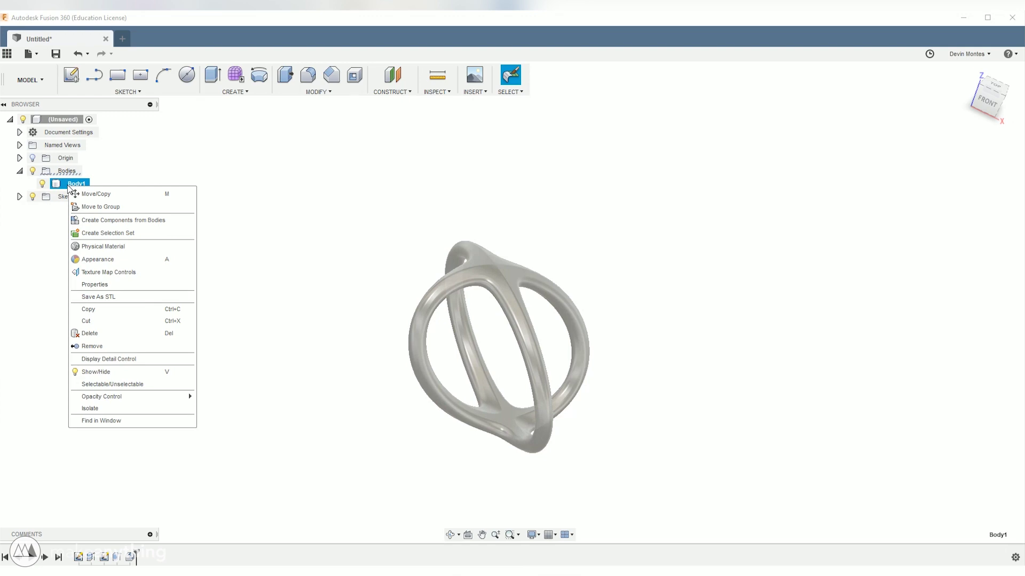
pyautogui.click(106, 298)
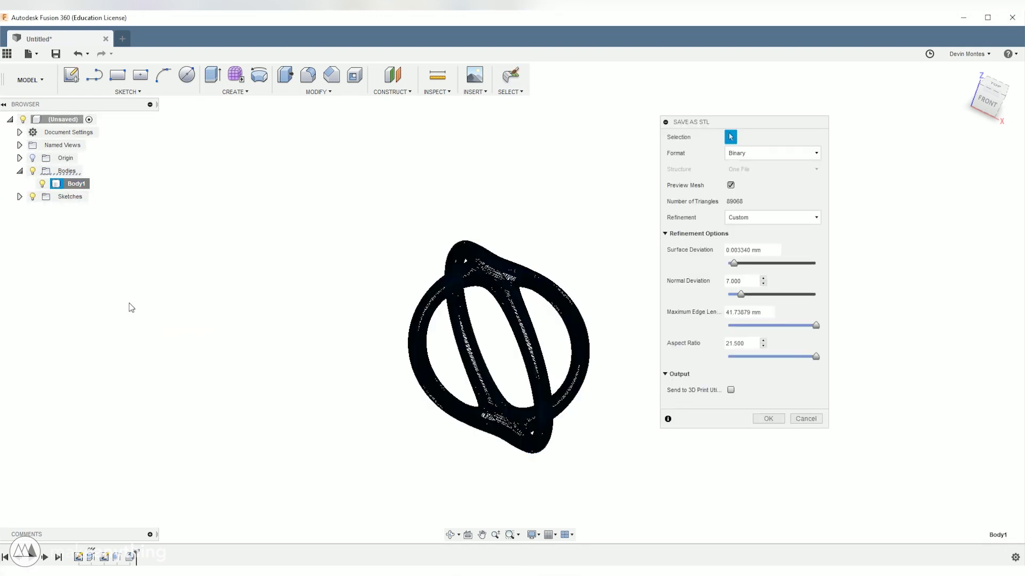
pyautogui.click(769, 419)
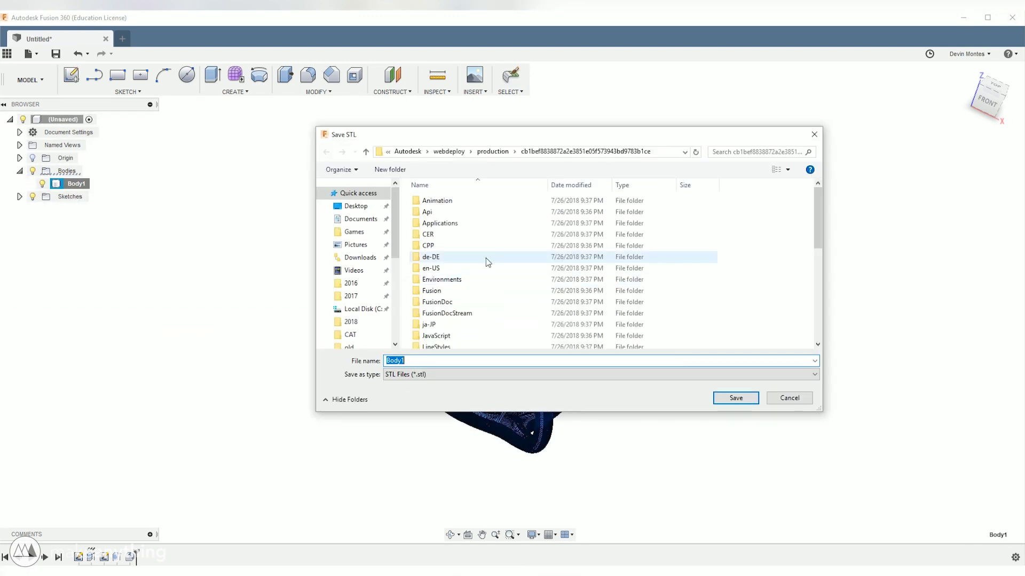
pyautogui.press('Return')
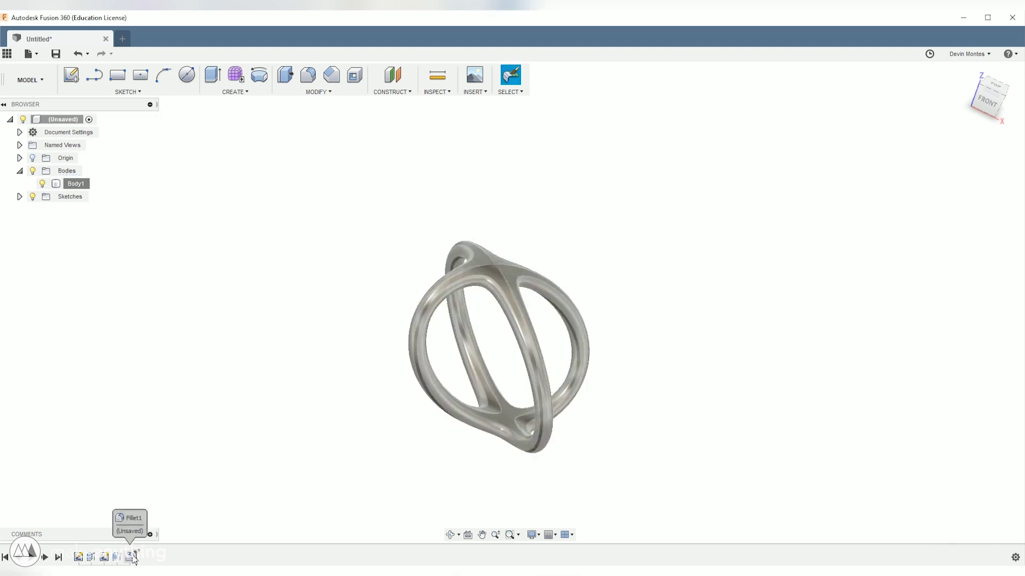
# Step: Roll the design history back to before the fillet and reopen the ellipse sketch for editing
pyautogui.moveTo(135, 557); pyautogui.dragTo(123, 558)
pyautogui.rightClick(103, 558)
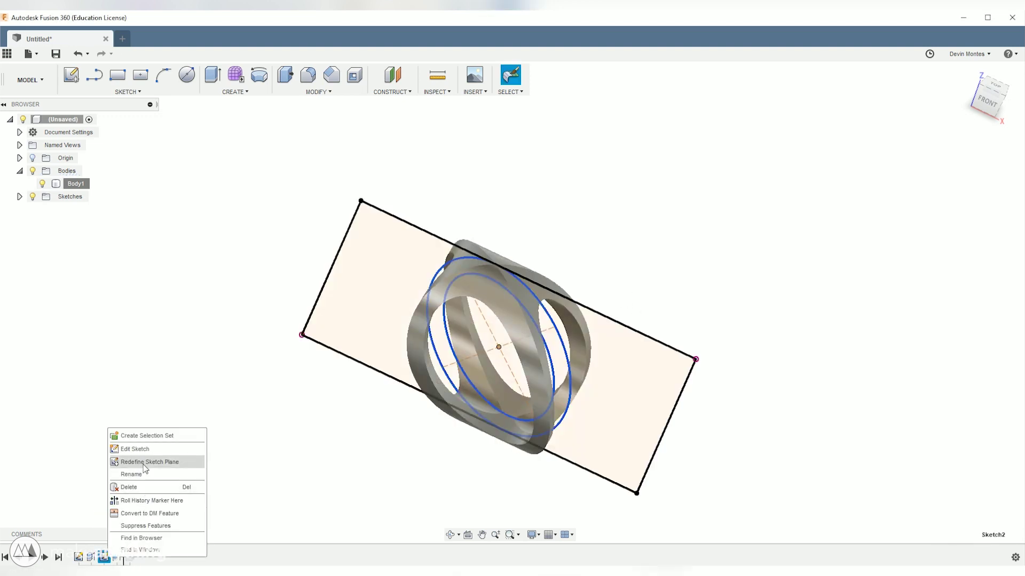
pyautogui.click(134, 450)
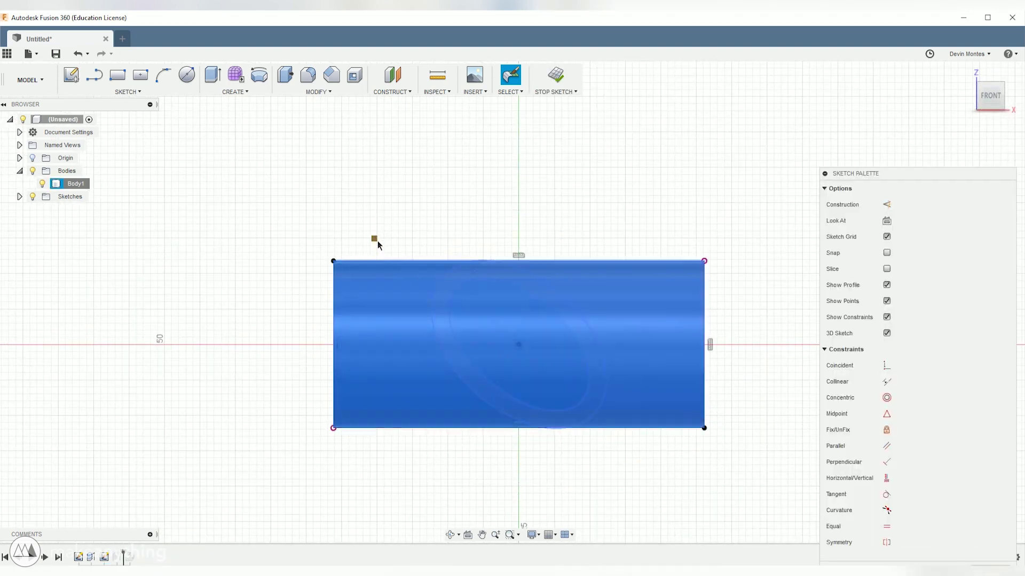
# Step: Replace the sketch's elliptical outline with a five-sided circumscribed polygon centred on the vertical axis, with one corner pointing up
pyautogui.click(435, 326)
pyautogui.press('Delete')
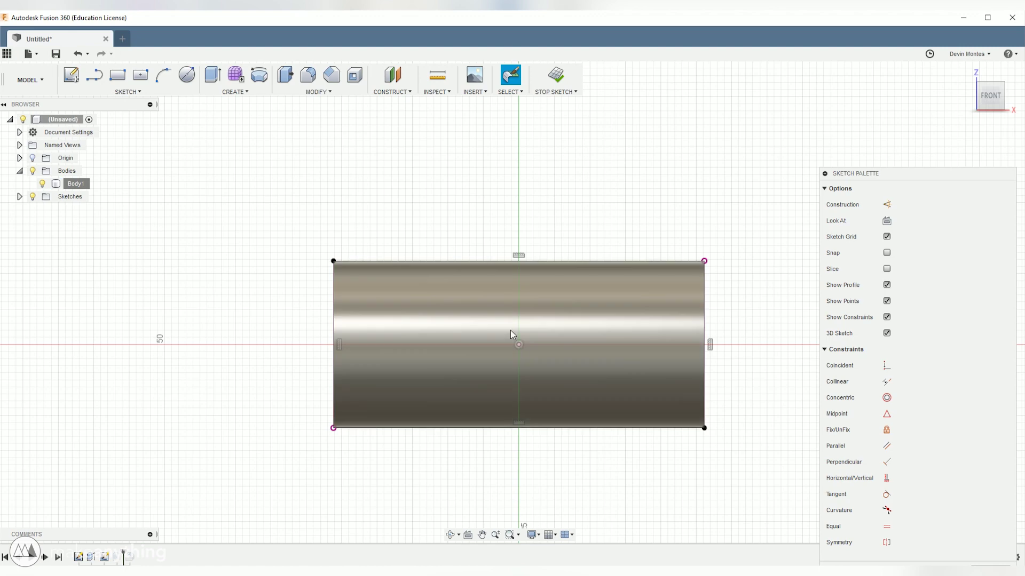
pyautogui.click(133, 92)
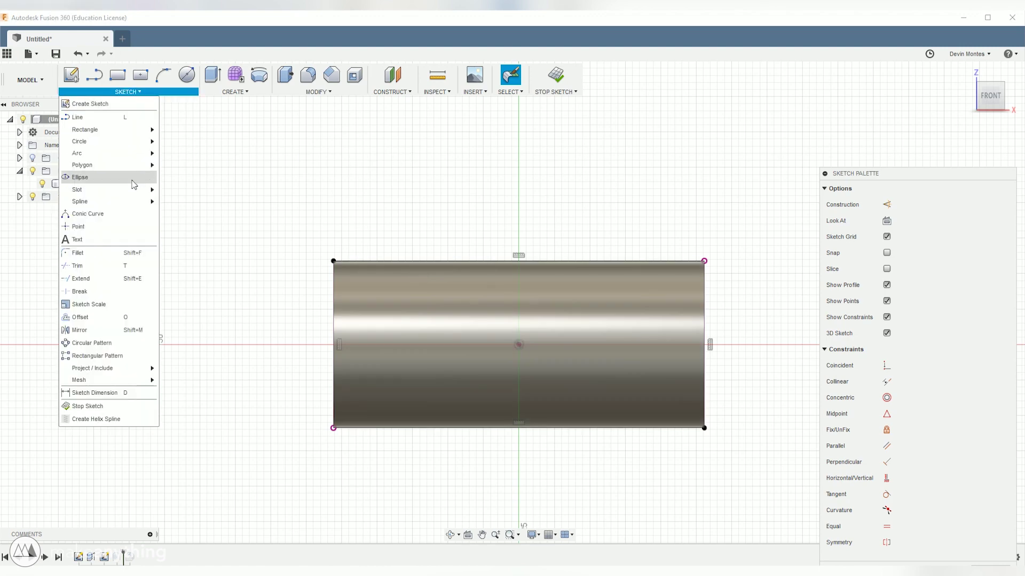
pyautogui.moveTo(138, 167)
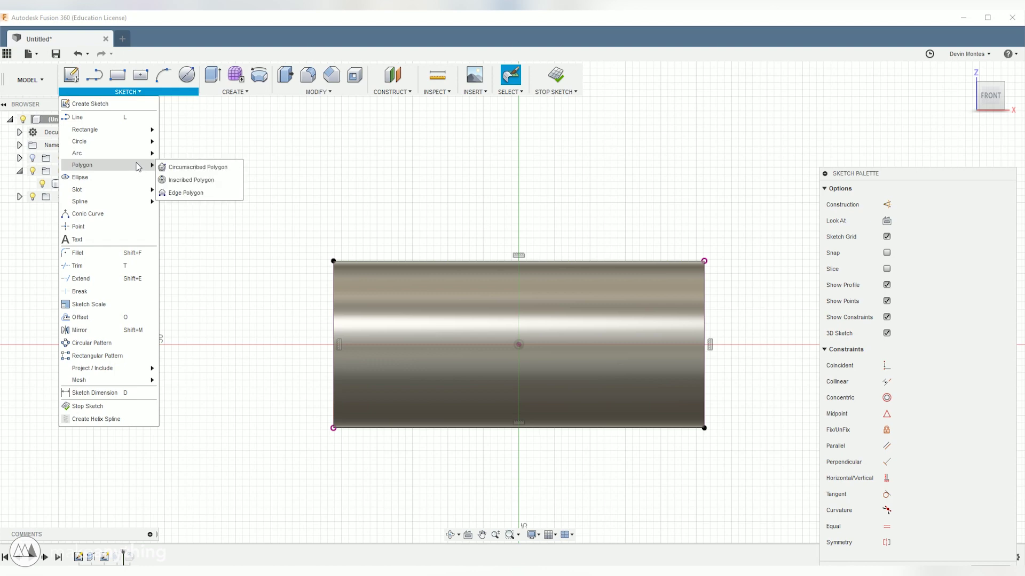
pyautogui.click(182, 168)
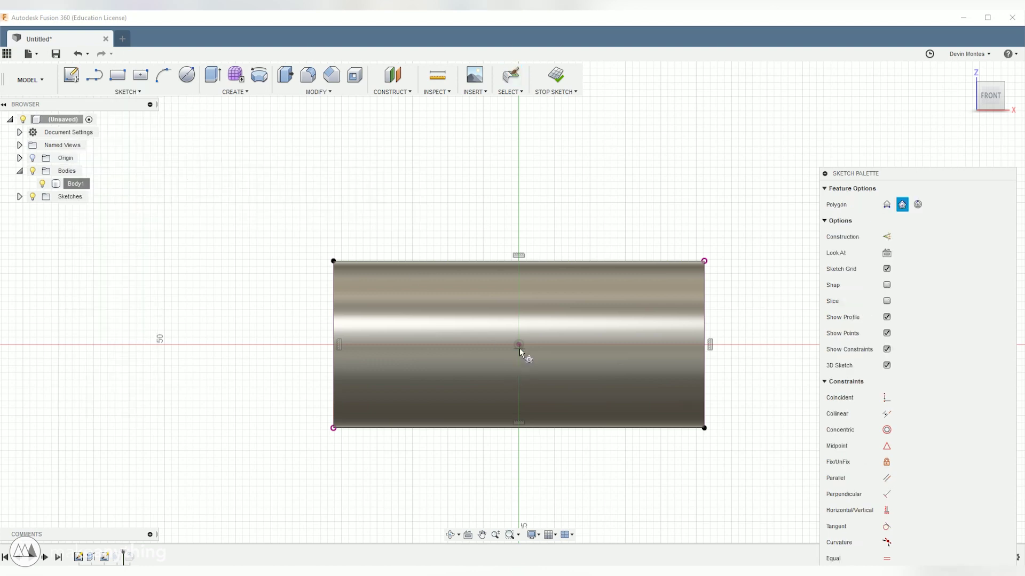
pyautogui.click(519, 368)
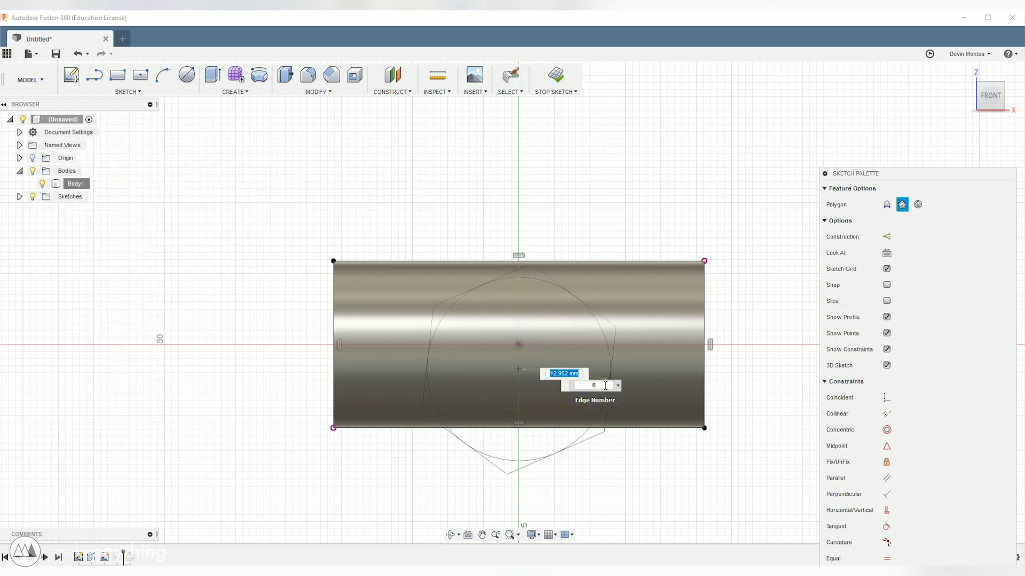
pyautogui.press('Tab')
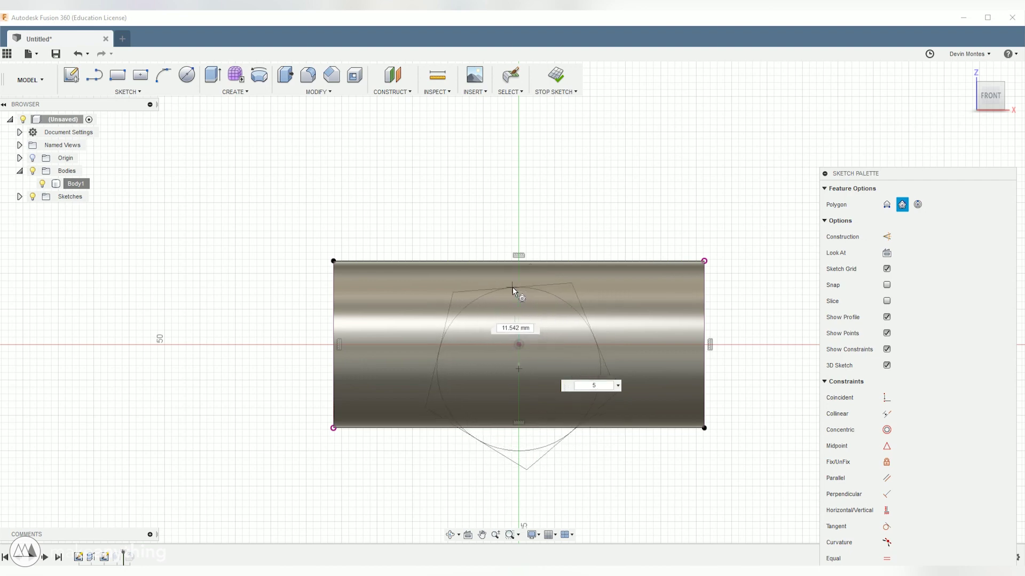
pyautogui.click(517, 410)
pyautogui.press('Escape')
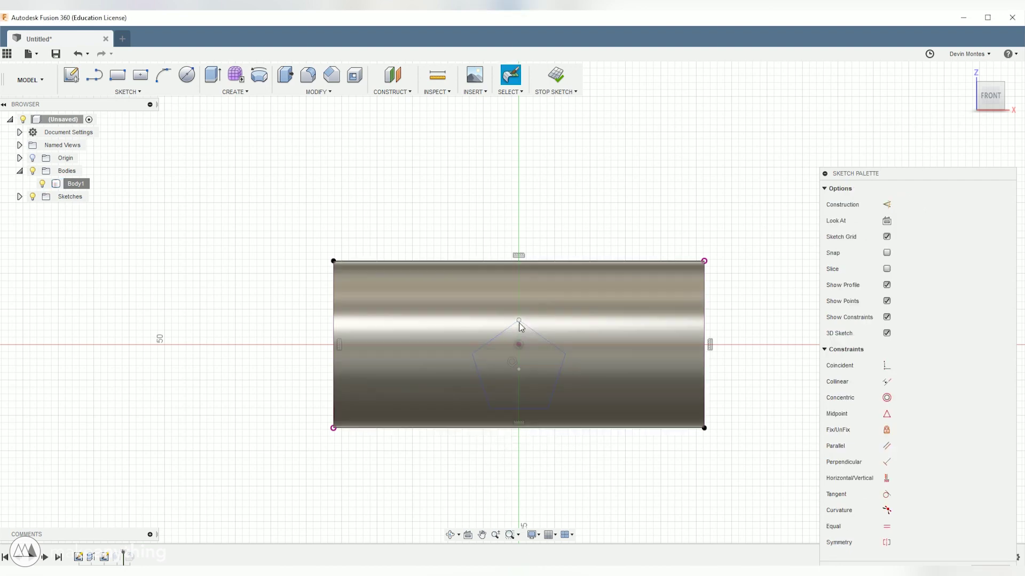
# Step: Constrain the pentagon's upper corner to be coincident with the tube's upper edge line
pyautogui.keyDown('ctrl'); pyautogui.click(539, 263); pyautogui.keyUp('ctrl')
pyautogui.rightClick(538, 262)
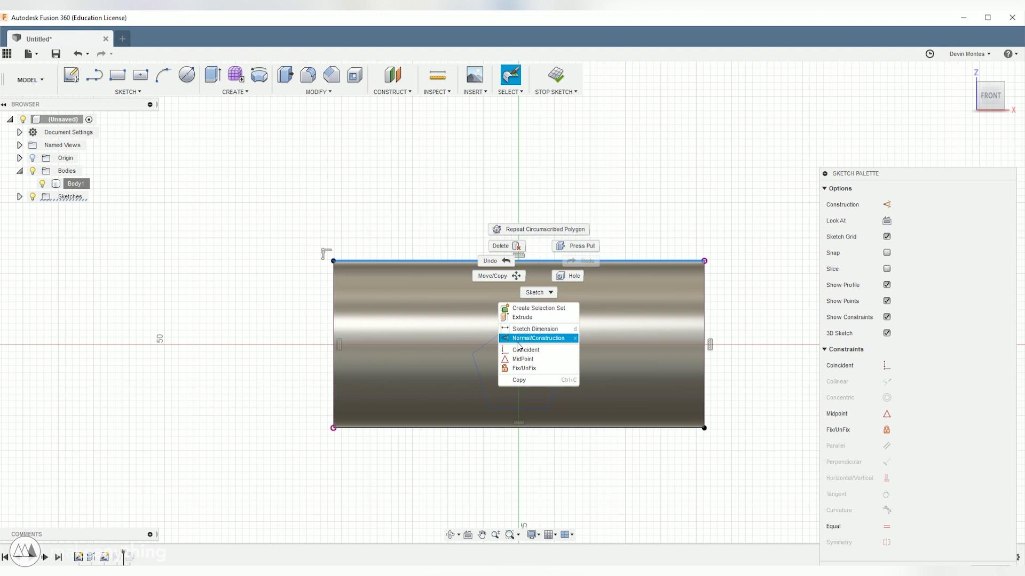
pyautogui.click(516, 337)
pyautogui.doubleClick(550, 457)
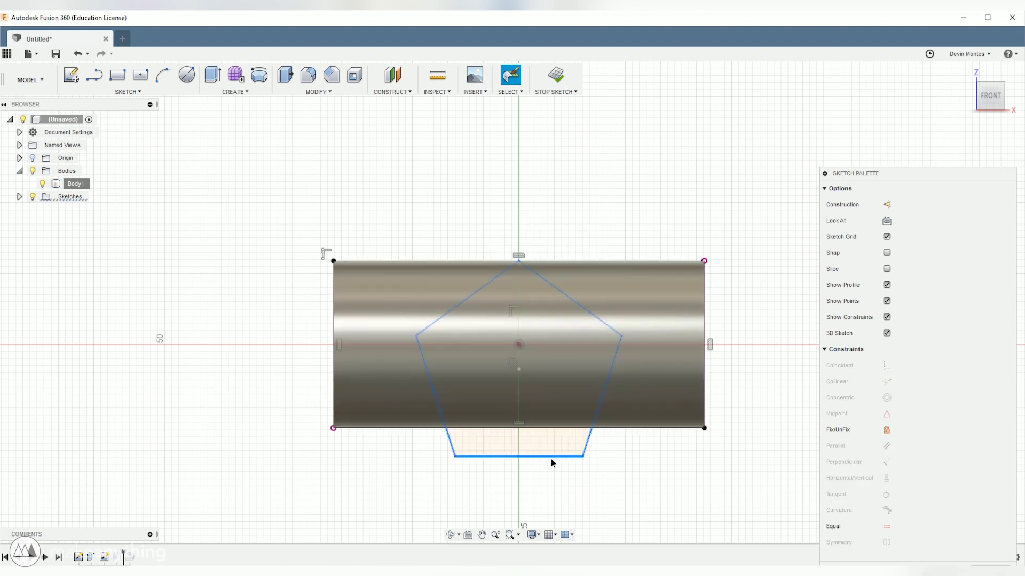
pyautogui.rightClick(553, 428)
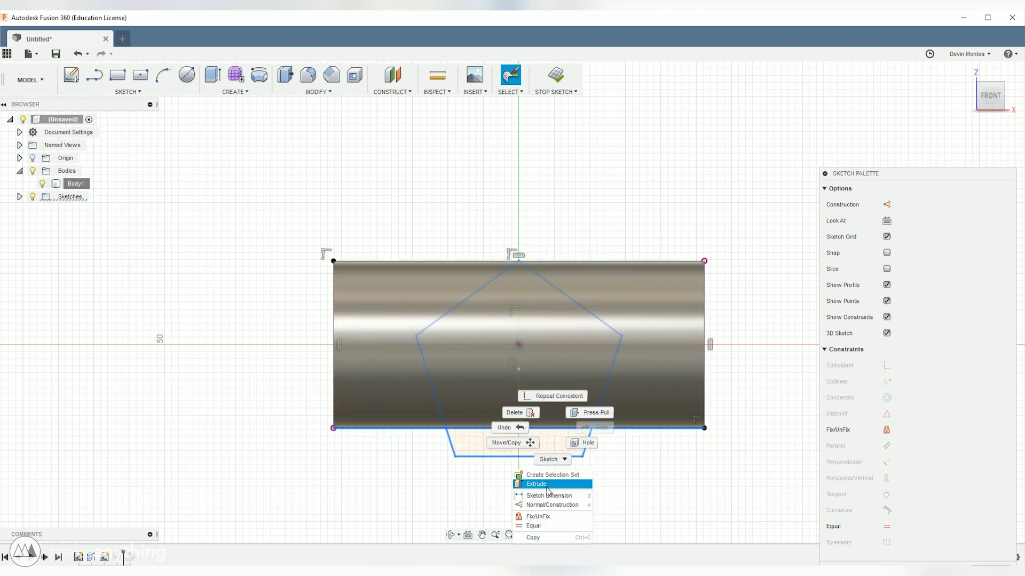
pyautogui.click(476, 518)
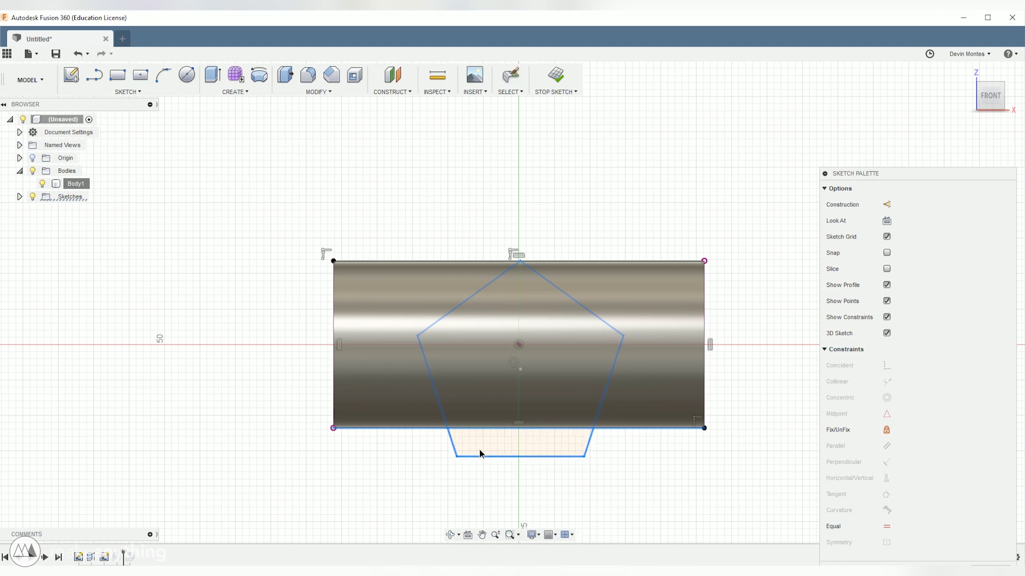
pyautogui.moveTo(456, 456); pyautogui.dragTo(453, 453)
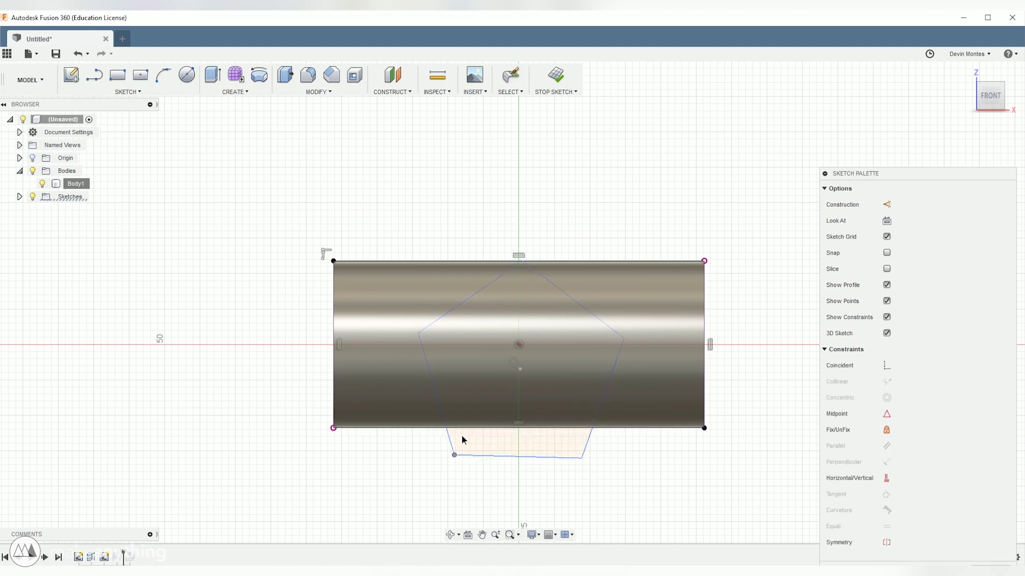
pyautogui.hotkey('ctrl', 'z')
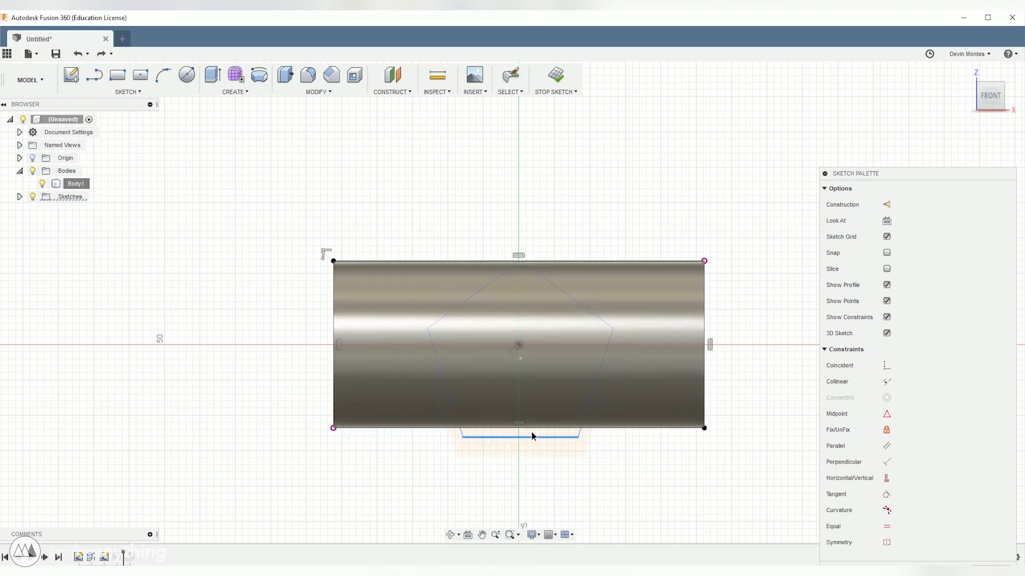
# Step: Make the pentagon's base collinear with the tube's lower edge line and align its centre vertically with the sketch origin
pyautogui.rightClick(531, 432)
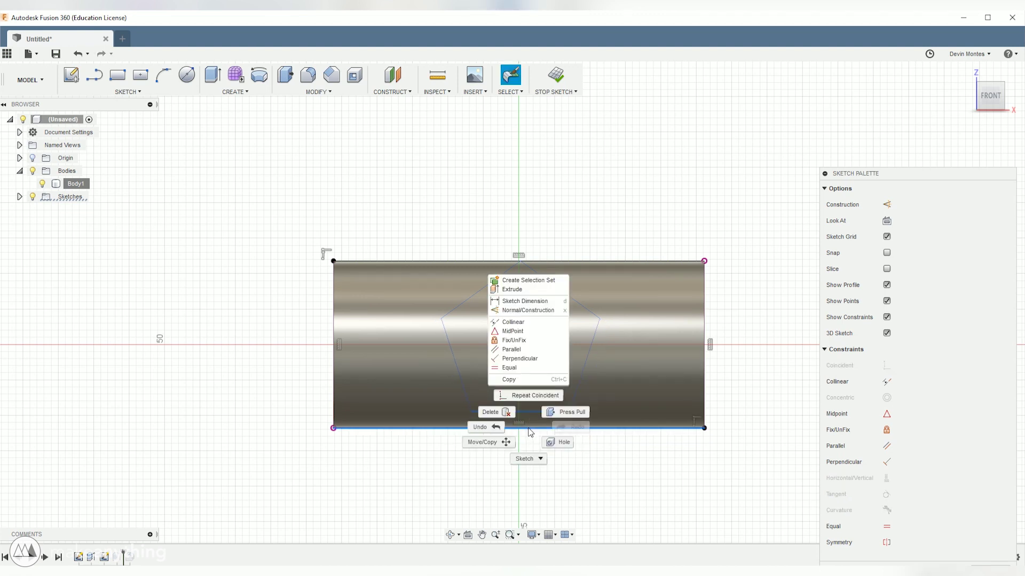
pyautogui.click(513, 322)
pyautogui.click(515, 326)
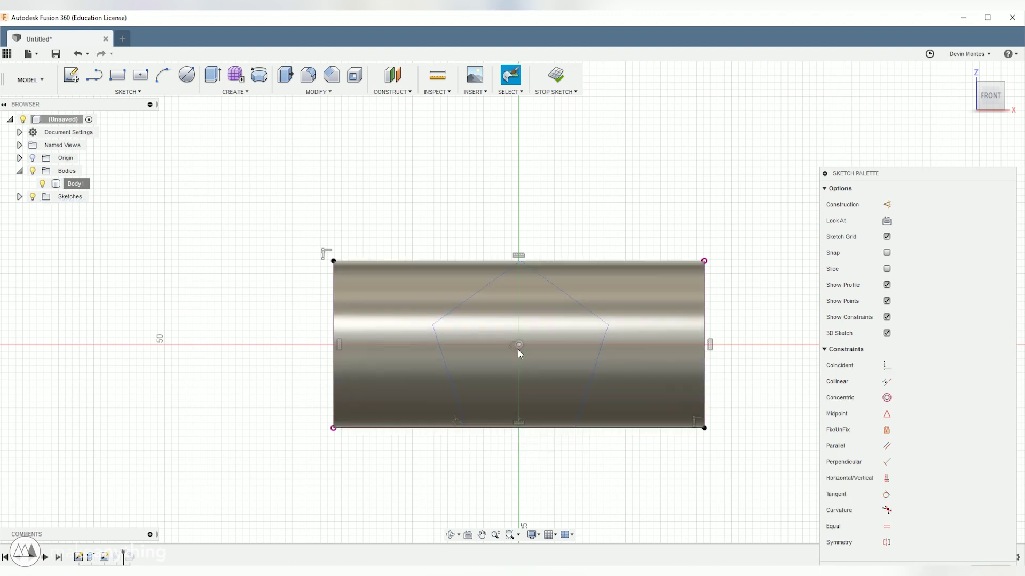
pyautogui.rightClick(520, 347)
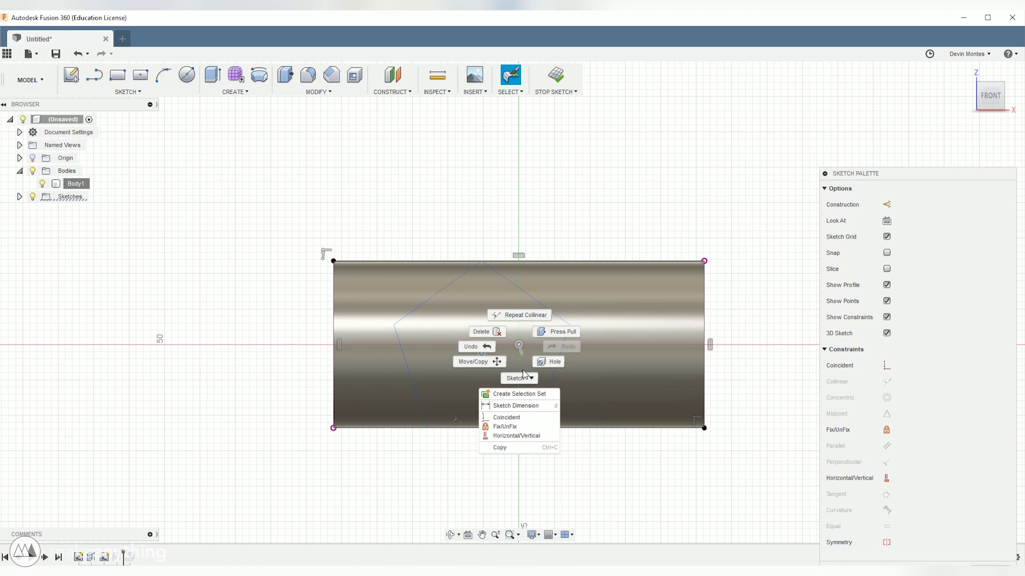
pyautogui.click(521, 436)
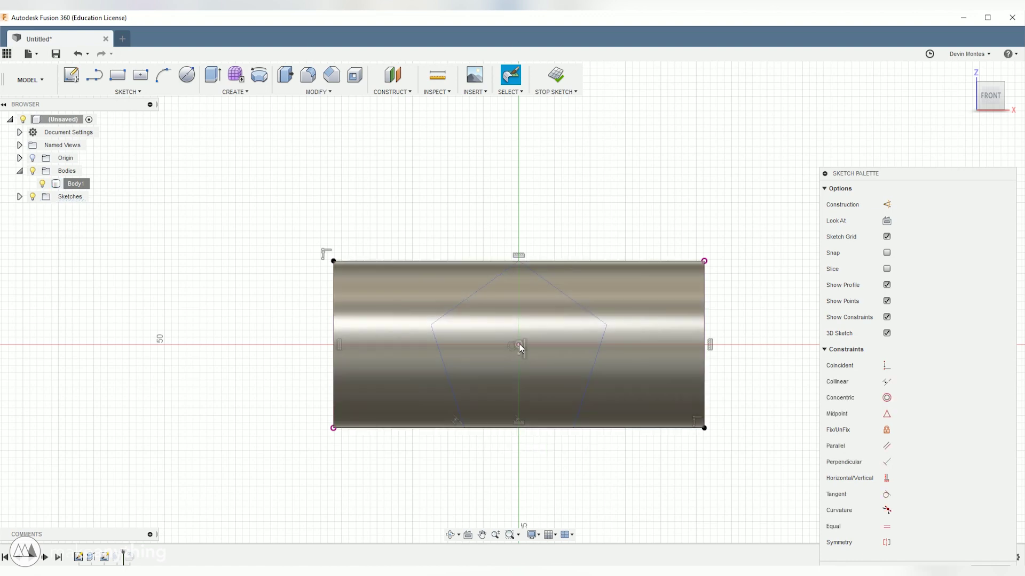
# Step: Draw a smaller inverted five-sided inscribed polygon from the pentagon's centre and convert both pentagons to construction geometry
pyautogui.click(151, 92)
pyautogui.moveTo(144, 165)
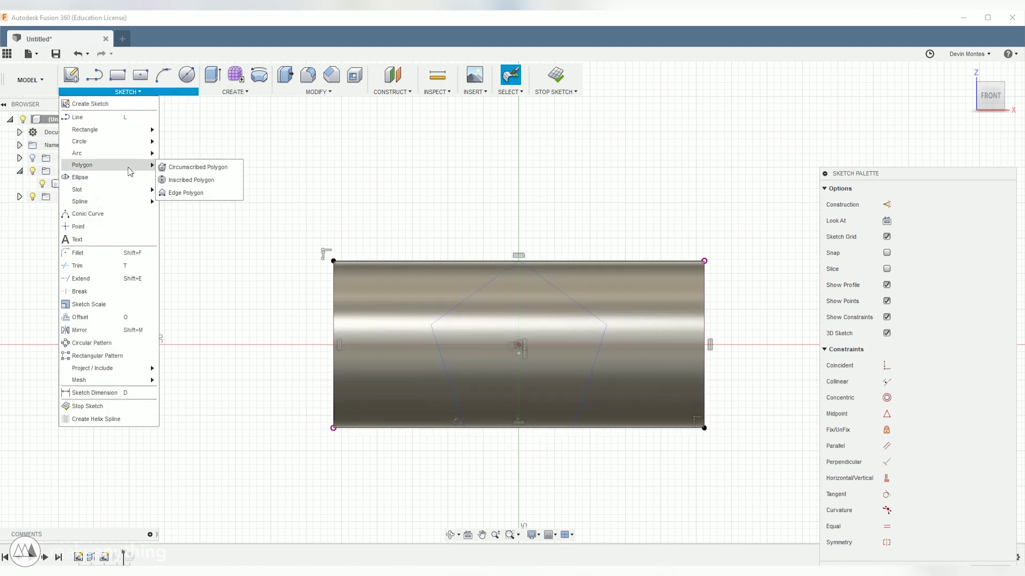
pyautogui.click(198, 168)
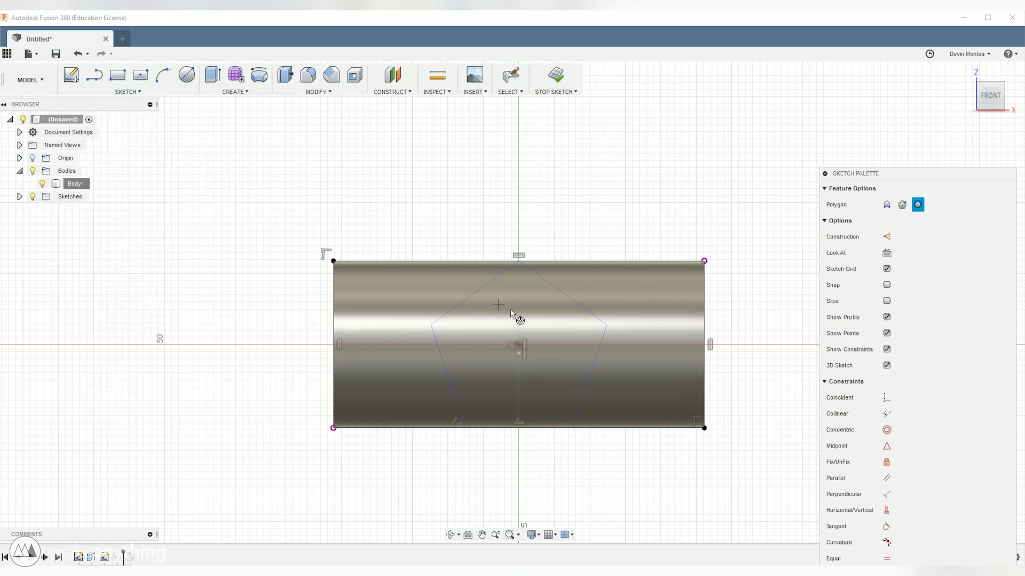
pyautogui.click(520, 354)
pyautogui.press('Tab')
pyautogui.write('6')
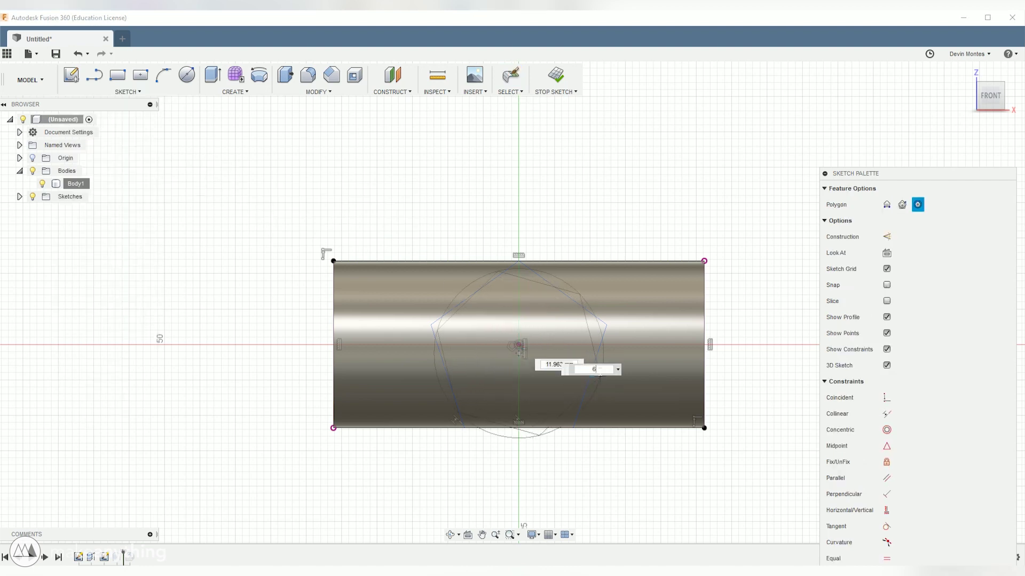
pyautogui.click(517, 400)
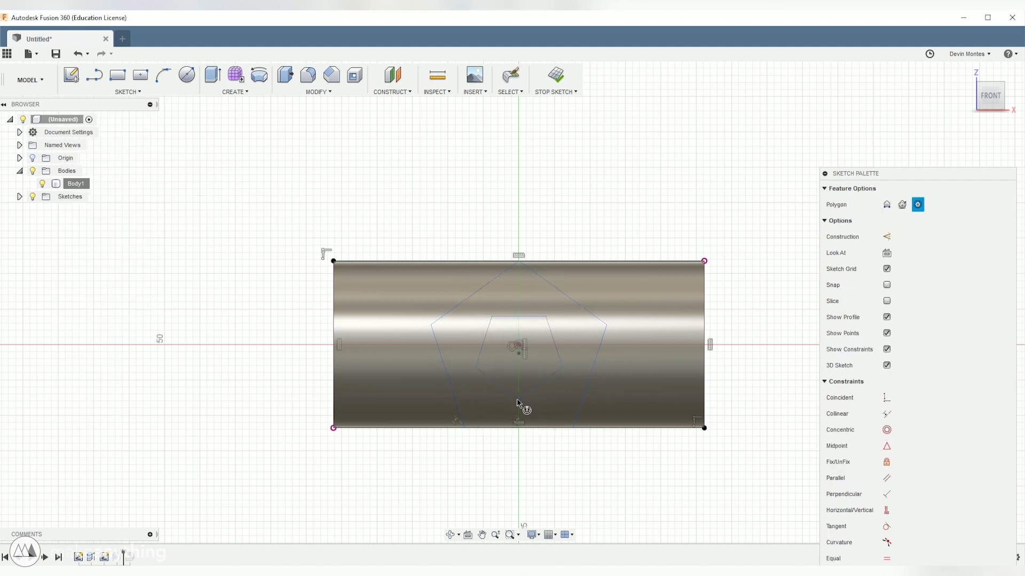
pyautogui.press('Escape')
pyautogui.click(494, 306)
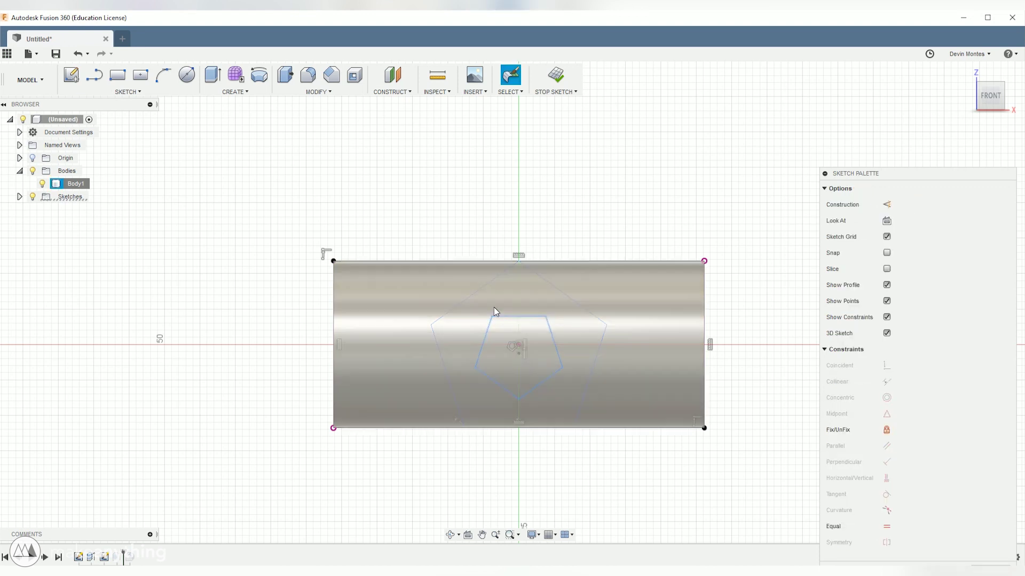
pyautogui.press('Escape')
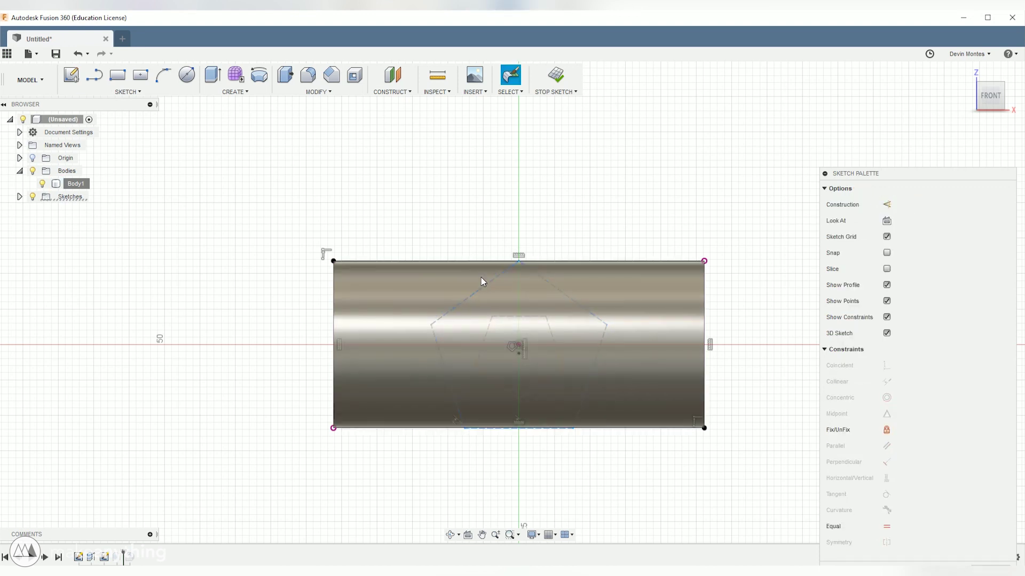
# Step: Draw a closed five-pointed star with lines alternating between the outer pentagon's corners and the inner pentagon's corners
pyautogui.click(97, 80)
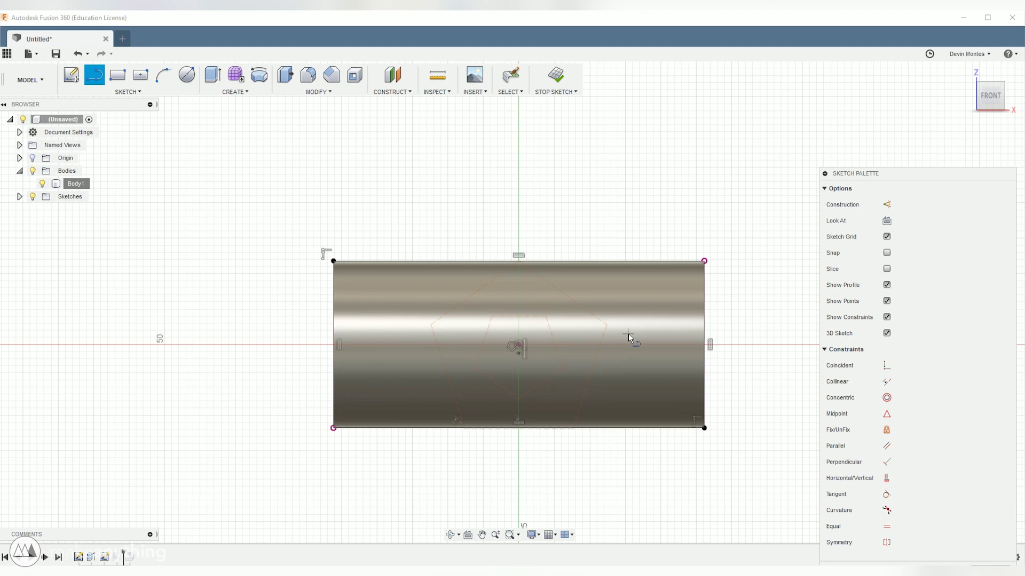
pyautogui.click(517, 264)
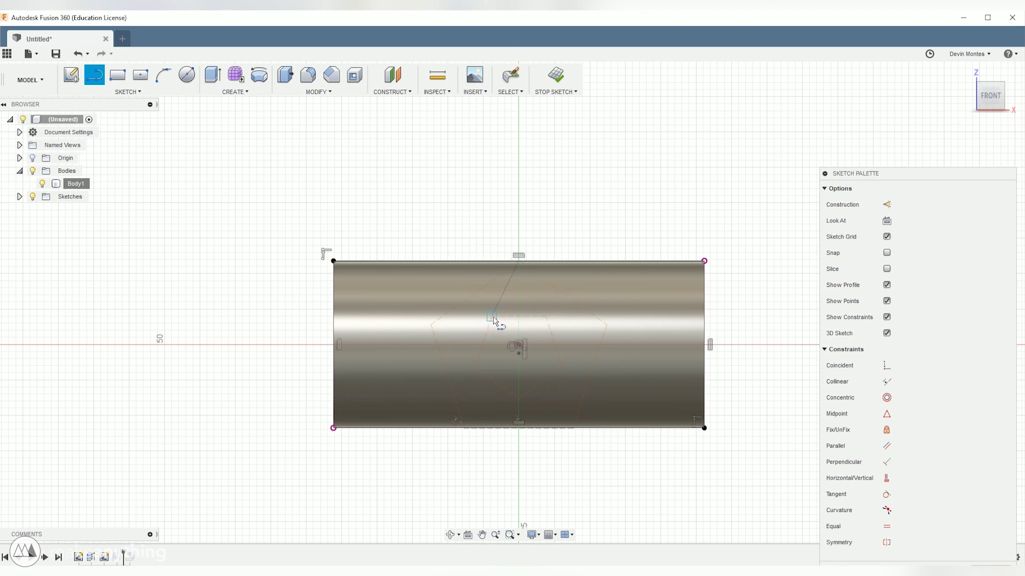
pyautogui.click(491, 317)
pyautogui.click(431, 324)
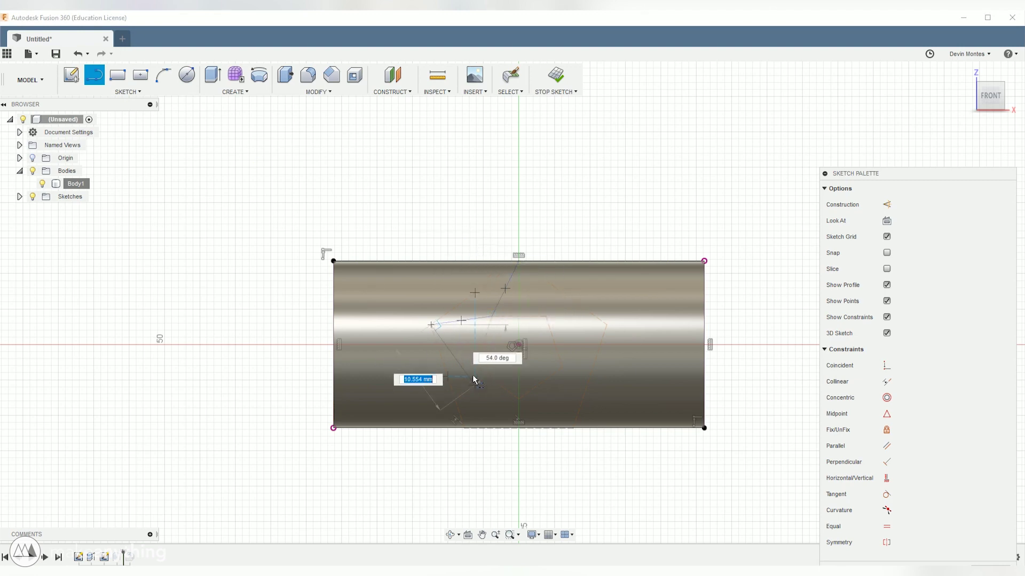
pyautogui.click(475, 367)
pyautogui.click(465, 426)
pyautogui.click(519, 400)
pyautogui.click(572, 429)
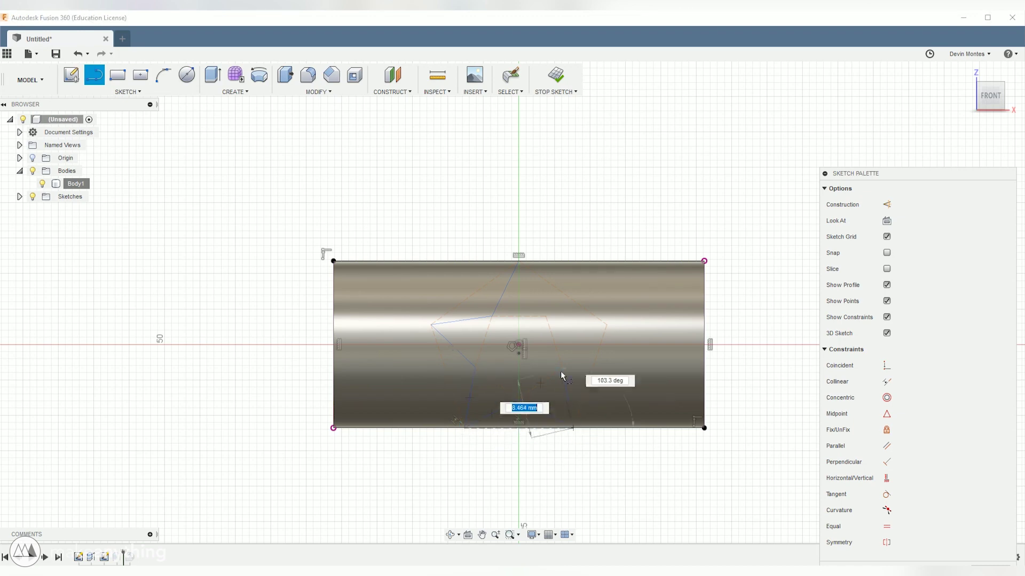
pyautogui.click(562, 368)
pyautogui.click(607, 325)
pyautogui.click(546, 316)
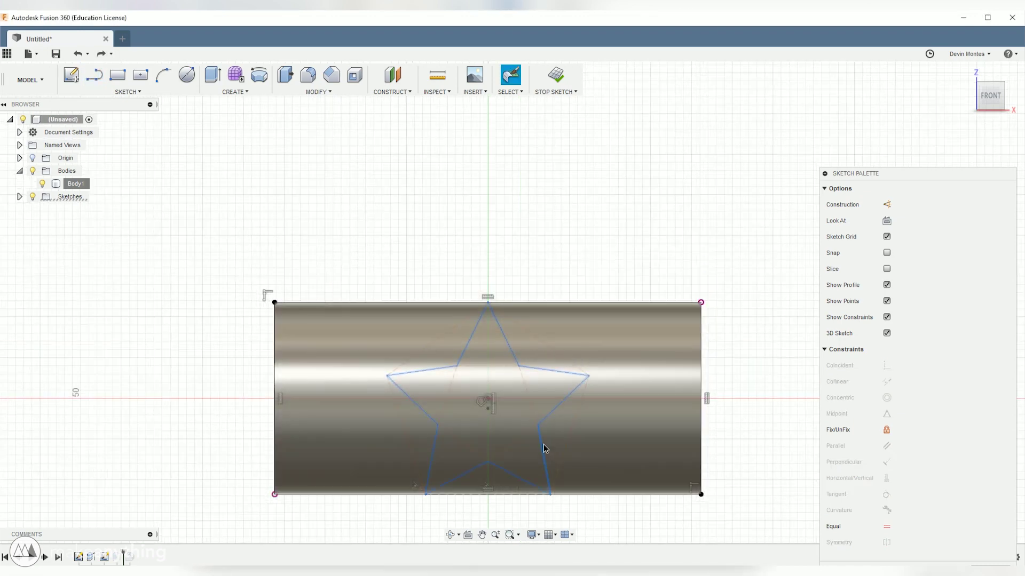
# Step: Offset the complete star outline 2.5 mm inward
pyautogui.doubleClick(545, 448)
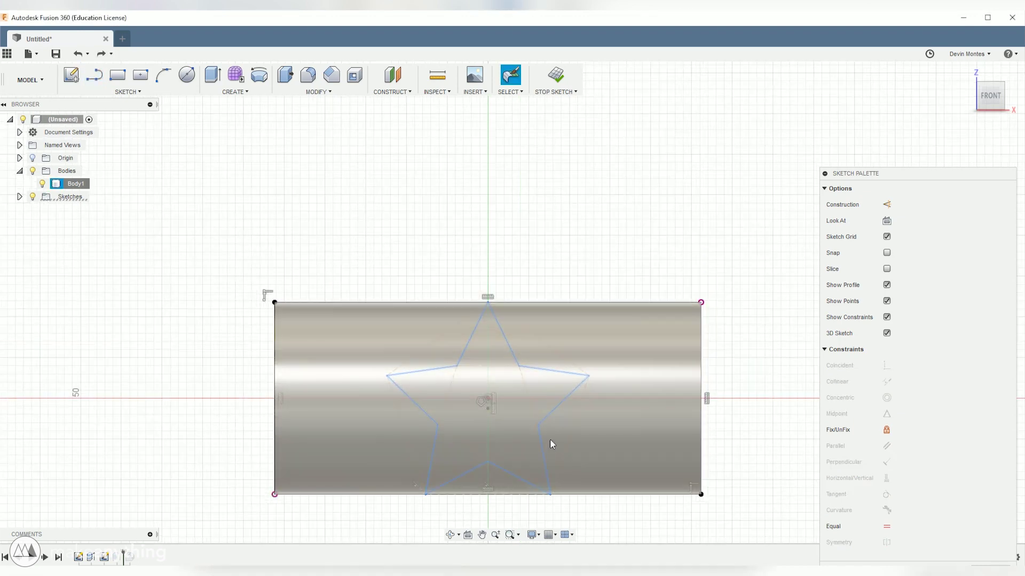
pyautogui.press('o')
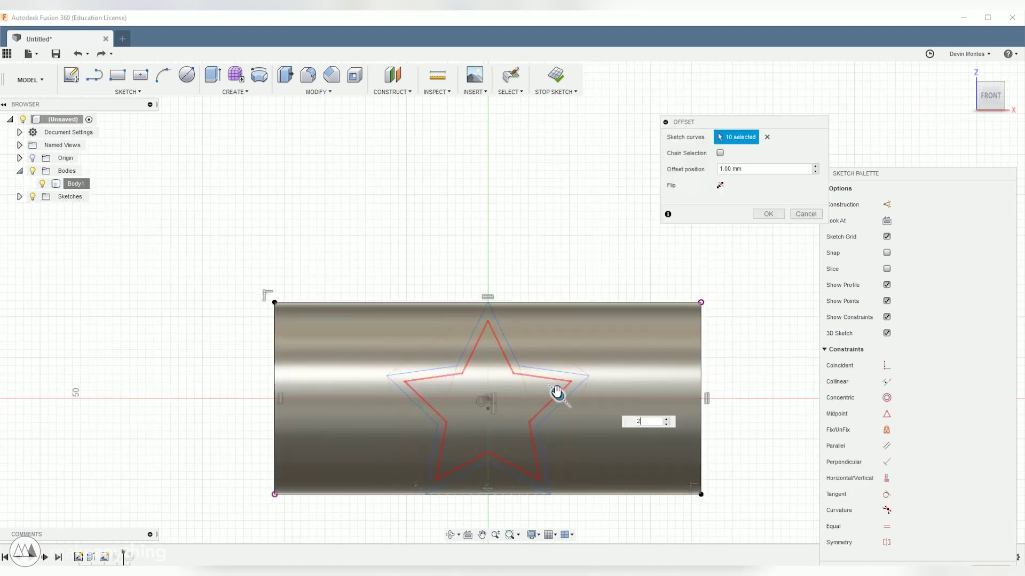
pyautogui.write('.5')
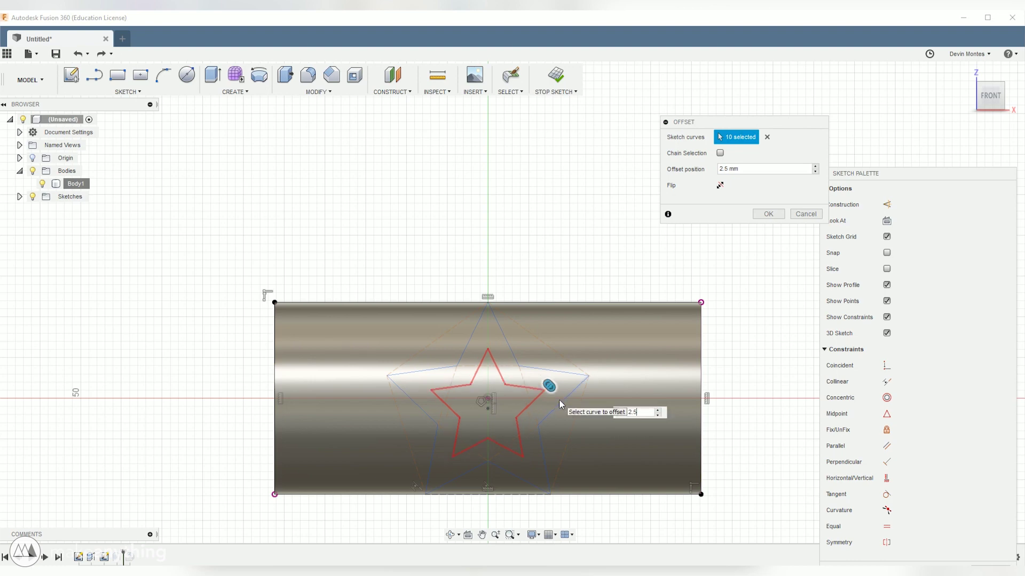
pyautogui.press('Return')
# Step: Finish the sketch and edit the symmetric intersect extrusion to use the band between the two star outlines as its profile
pyautogui.keyDown('shift'); pyautogui.moveTo(551, 291); pyautogui.dragTo(526, 257, button='middle'); pyautogui.keyUp('shift')
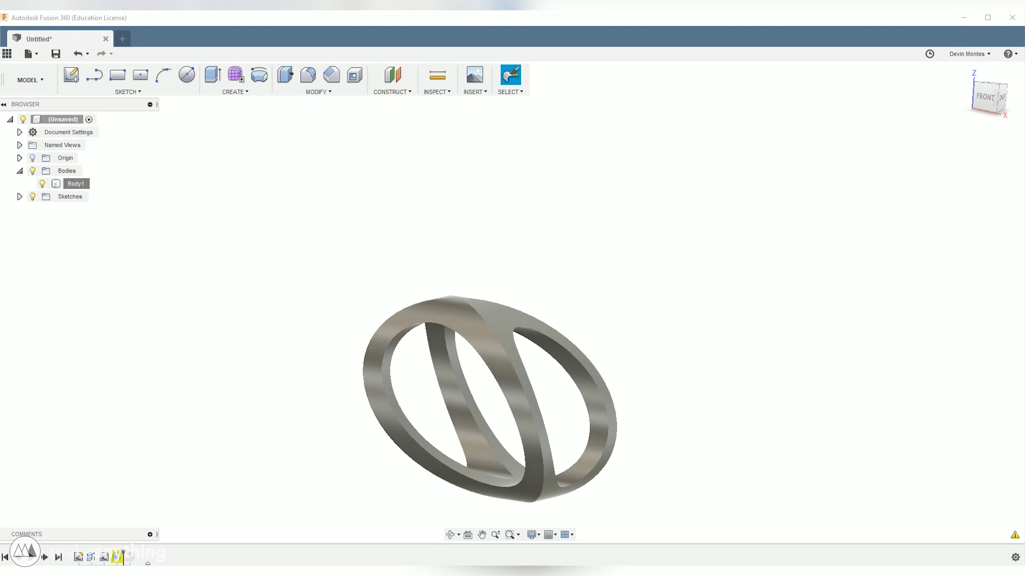
pyautogui.rightClick(118, 558)
pyautogui.click(155, 439)
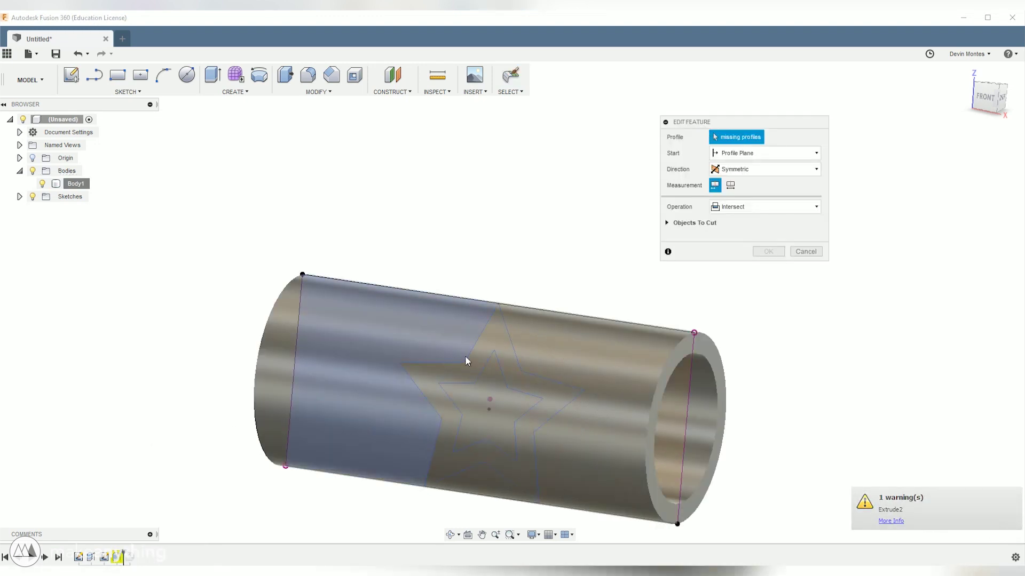
pyautogui.click(768, 284)
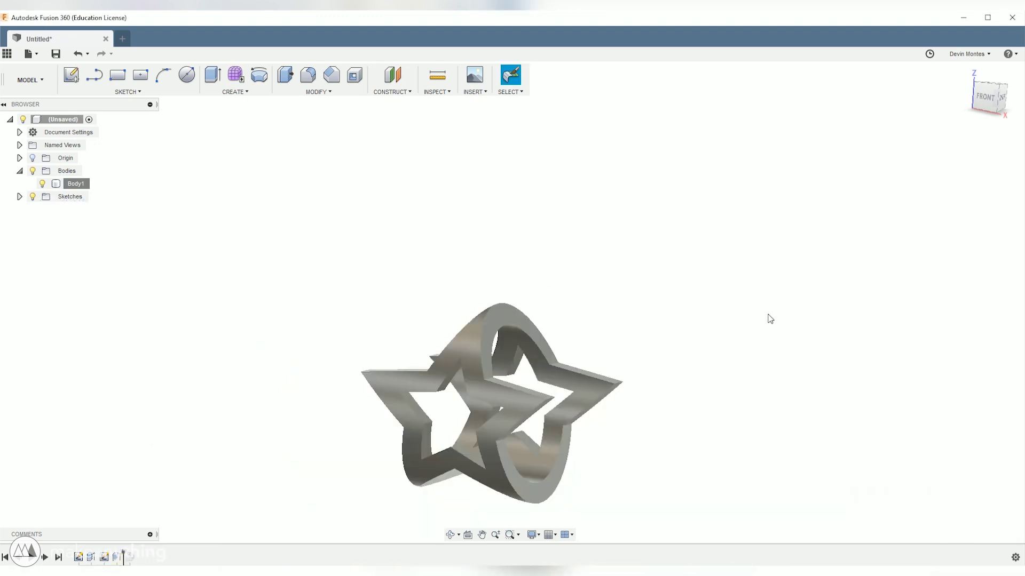
pyautogui.keyDown('shift'); pyautogui.moveTo(769, 318); pyautogui.dragTo(485, 427, button='middle'); pyautogui.keyUp('shift')
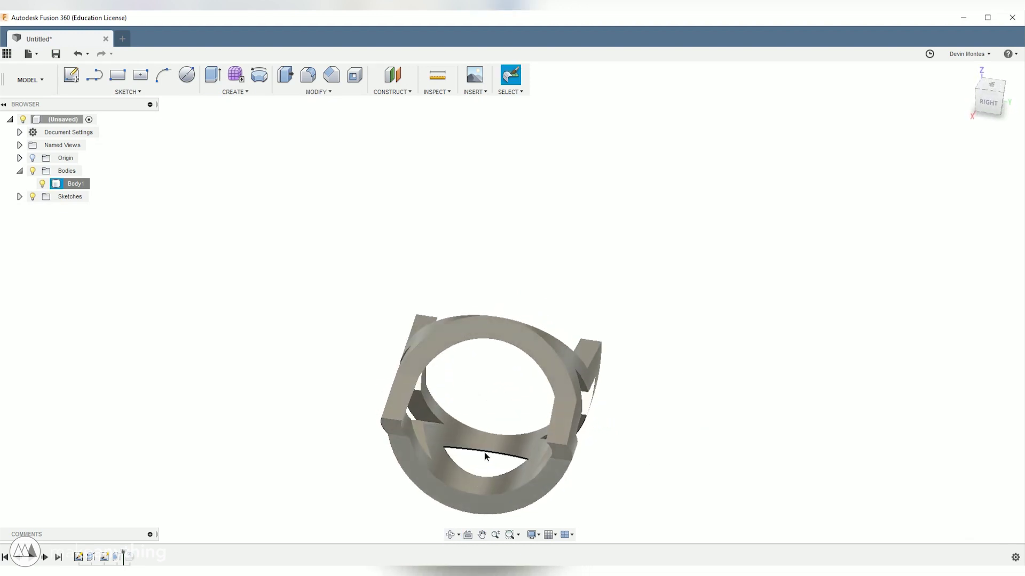
# Step: Fillet two edges of the opening on the star-shaped ring with a 1 mm constant radius
pyautogui.press('f')
pyautogui.click(485, 462)
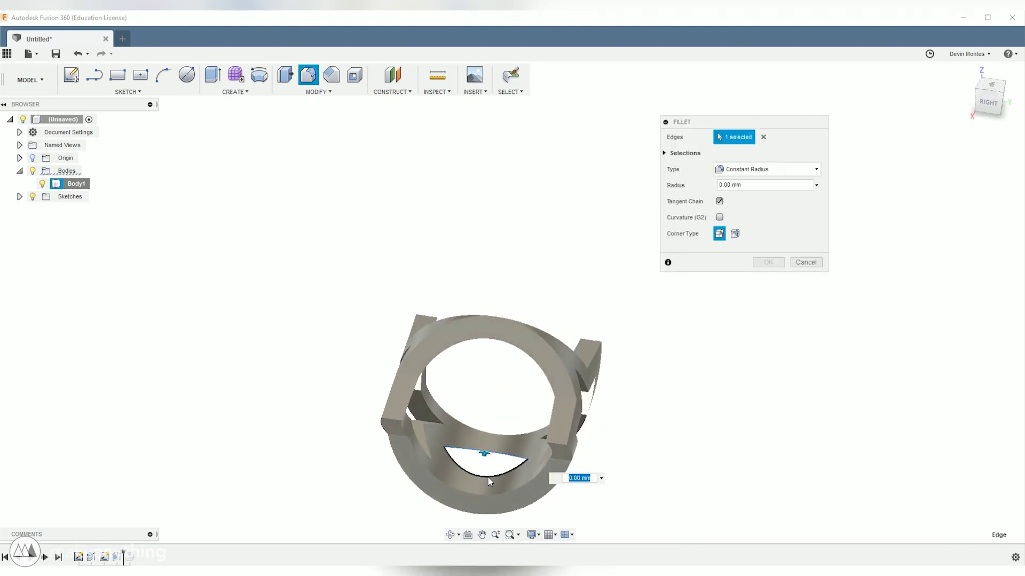
pyautogui.click(492, 479)
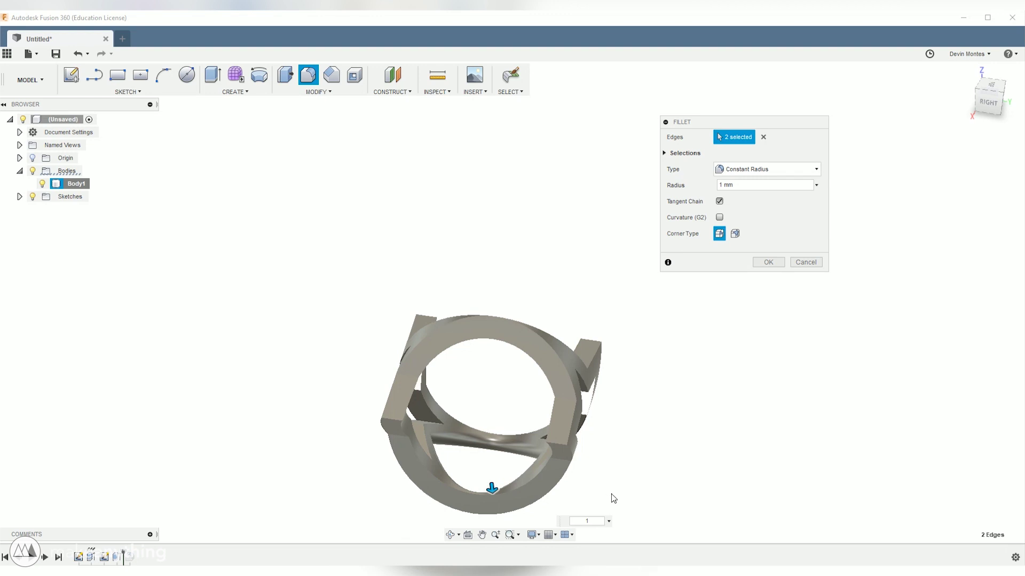
pyautogui.keyDown('shift'); pyautogui.moveTo(613, 498); pyautogui.dragTo(575, 491, button='middle'); pyautogui.keyUp('shift')
pyautogui.press('Return')
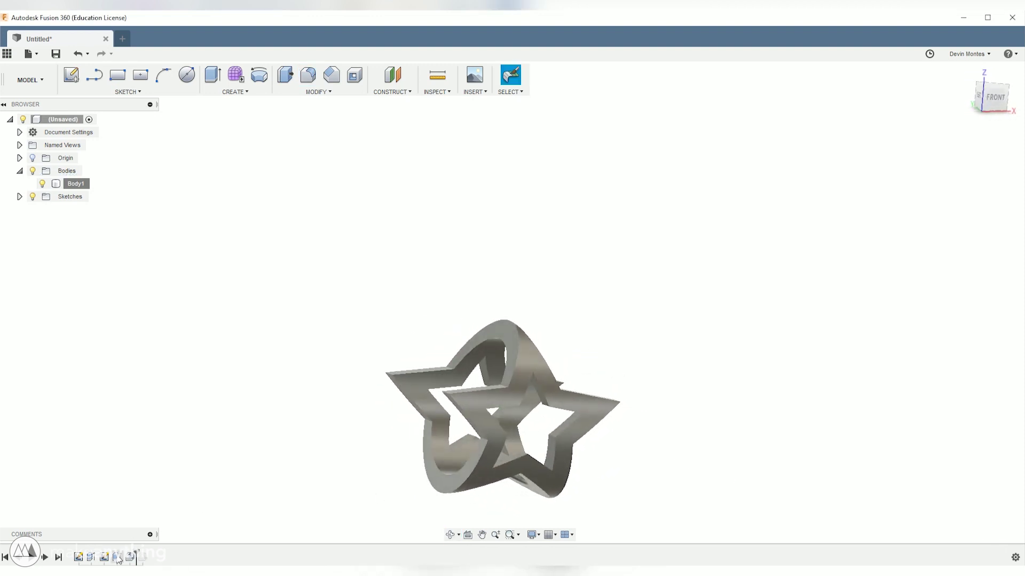
# Step: In the intersect extrusion's profile sketch, replace the star with an S-shaped control point spline starting on the tube's upper edge
pyautogui.rightClick(104, 557)
pyautogui.click(133, 449)
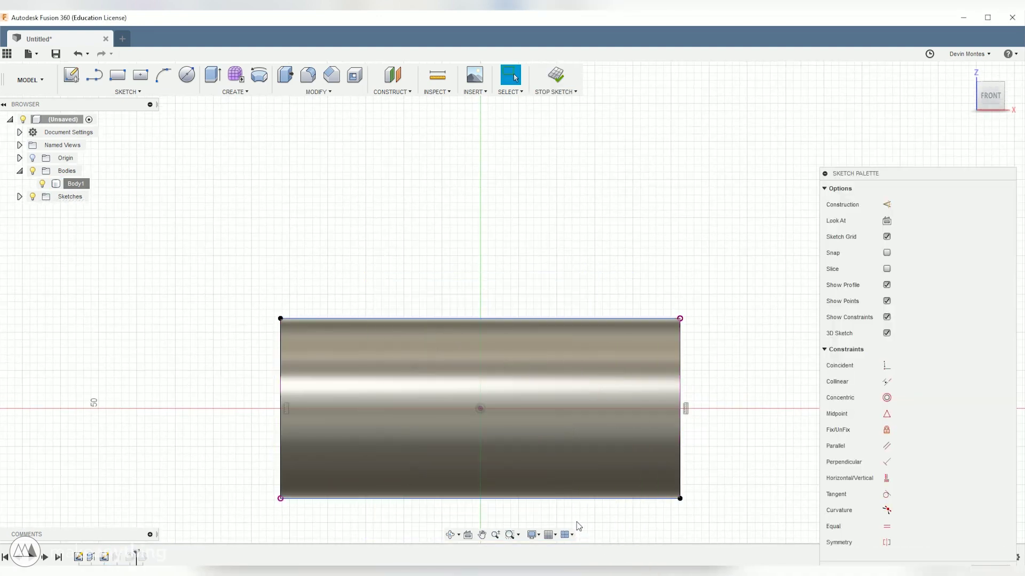
pyautogui.click(141, 92)
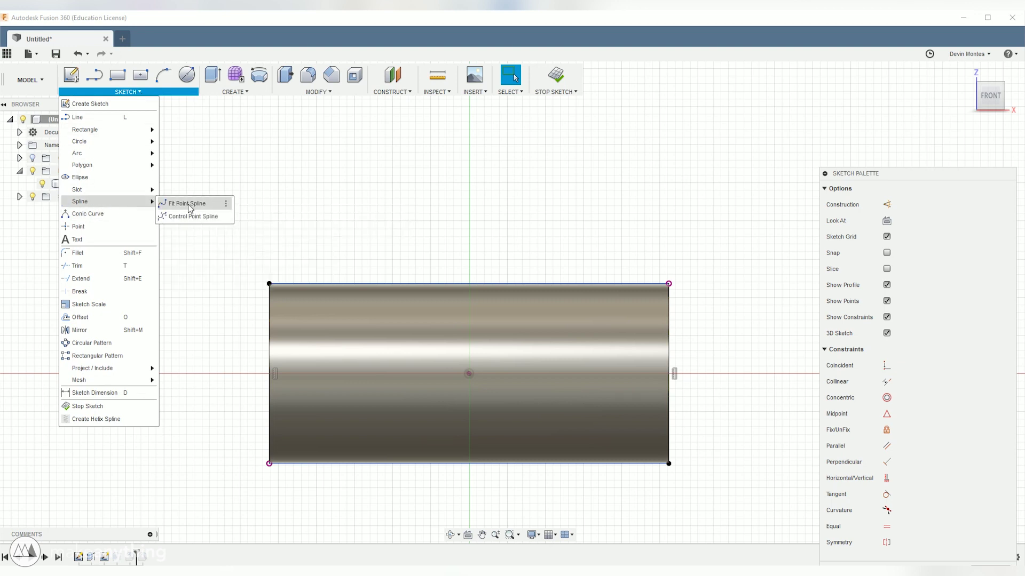
pyautogui.click(192, 216)
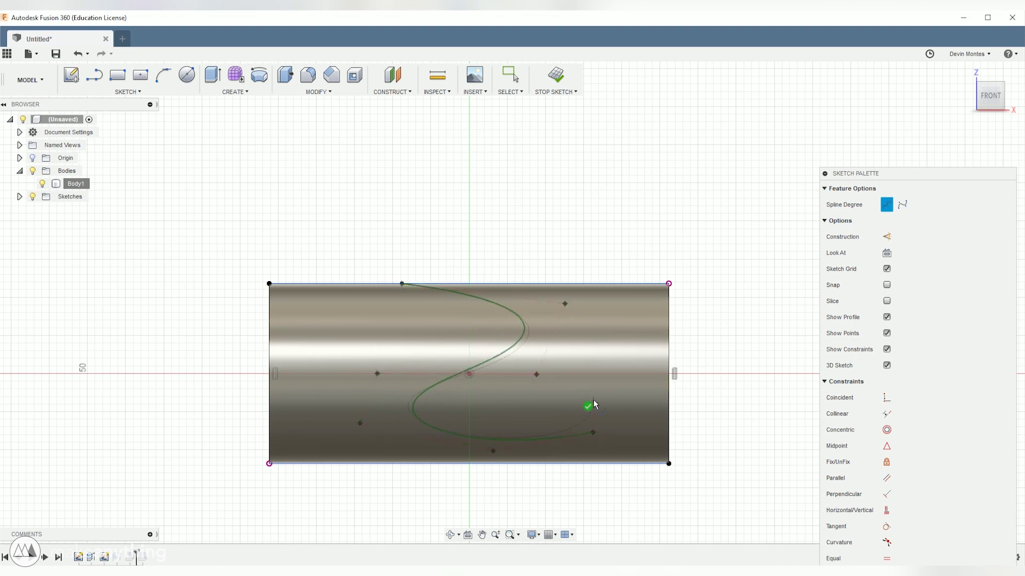
pyautogui.click(551, 381)
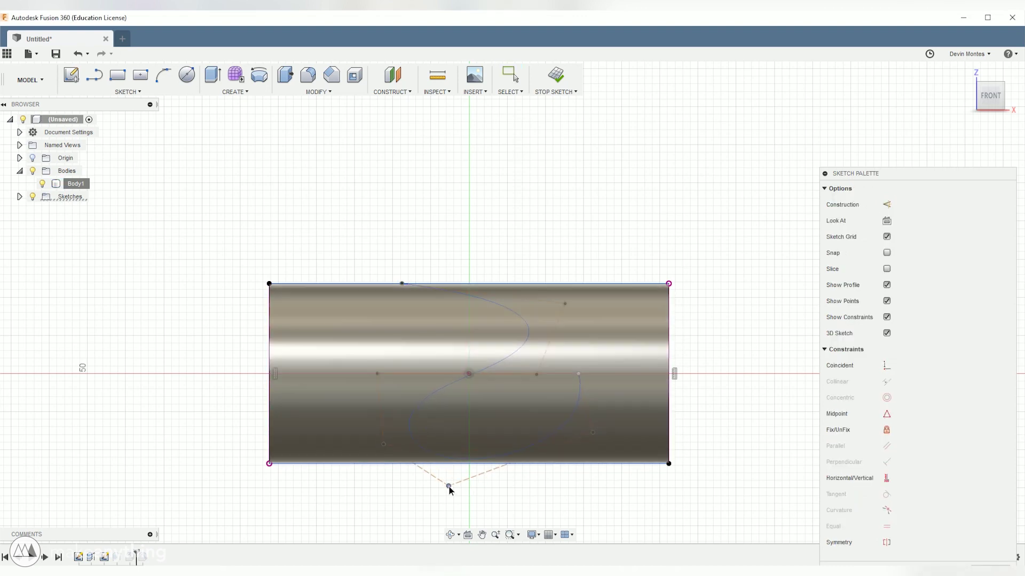
# Step: Reshape the spline by moving its control points, placing the first two on the tube's upper edge
pyautogui.moveTo(377, 373); pyautogui.dragTo(424, 344)
pyautogui.moveTo(401, 283); pyautogui.dragTo(388, 284)
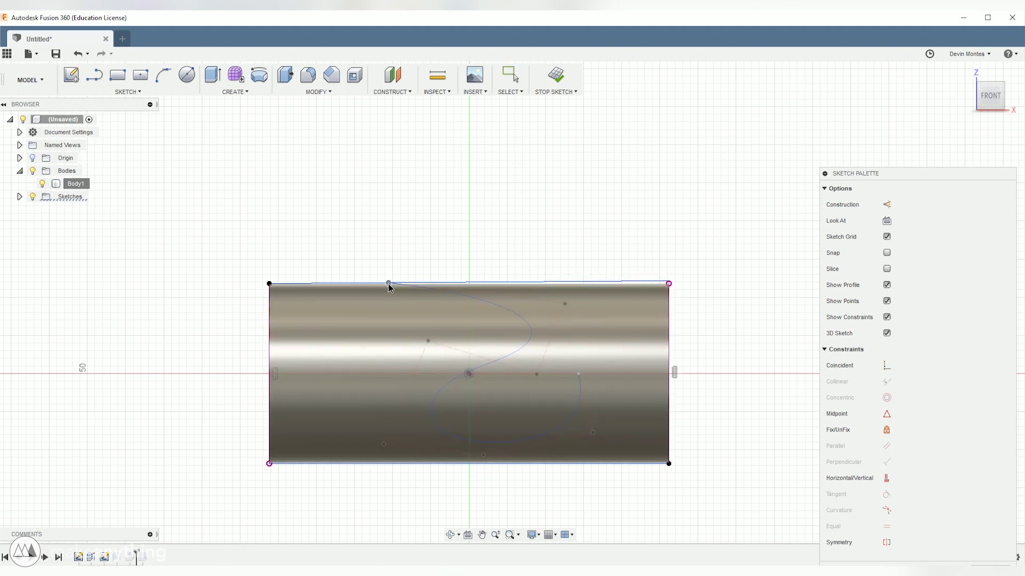
pyautogui.click(565, 303)
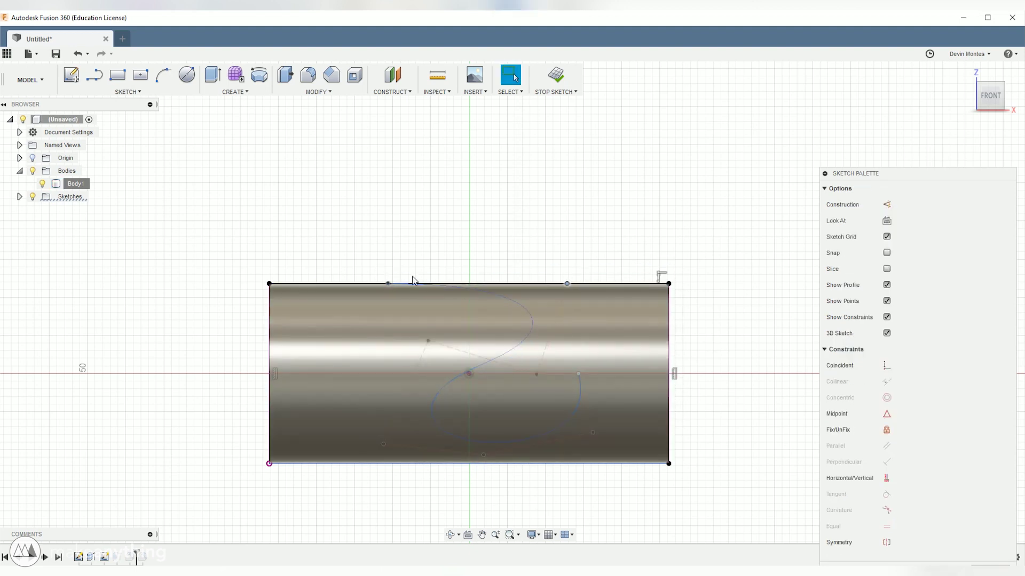
pyautogui.moveTo(564, 304); pyautogui.dragTo(582, 355)
pyautogui.click(579, 374)
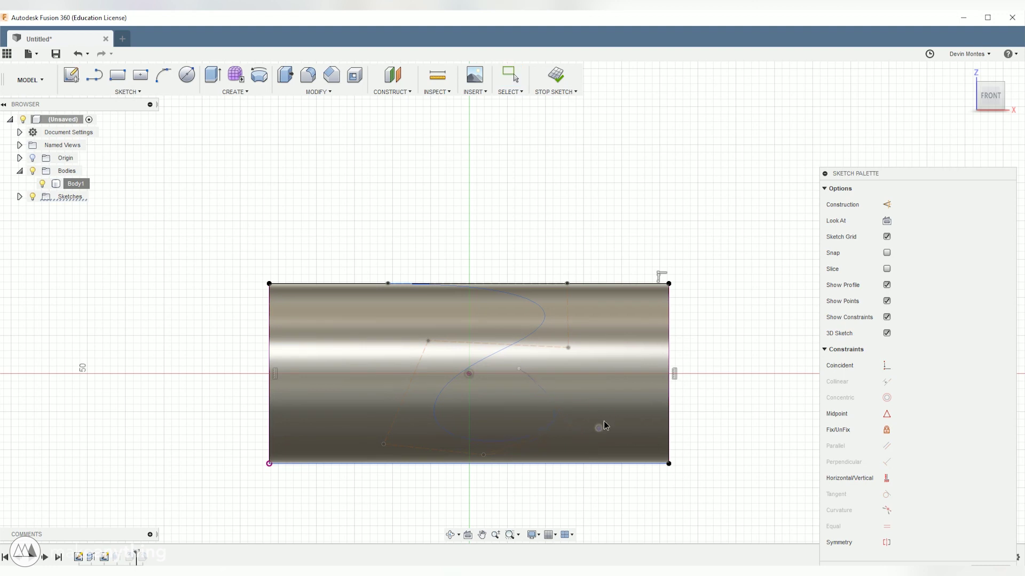
# Step: Offset the S-shaped spline outward at its lower bend by 2.5 mm
pyautogui.click(416, 428)
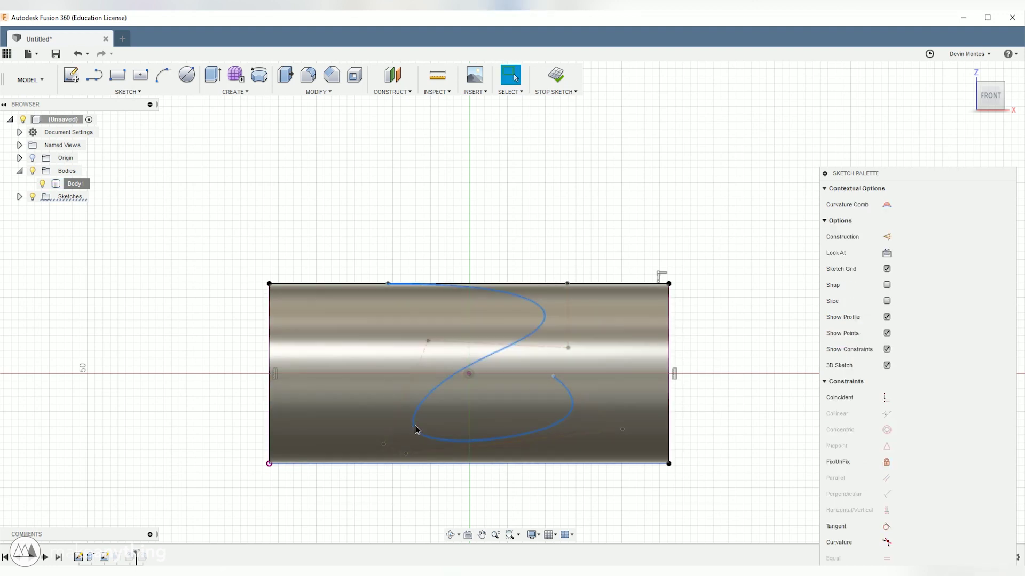
pyautogui.press('o')
pyautogui.moveTo(420, 422); pyautogui.dragTo(399, 442)
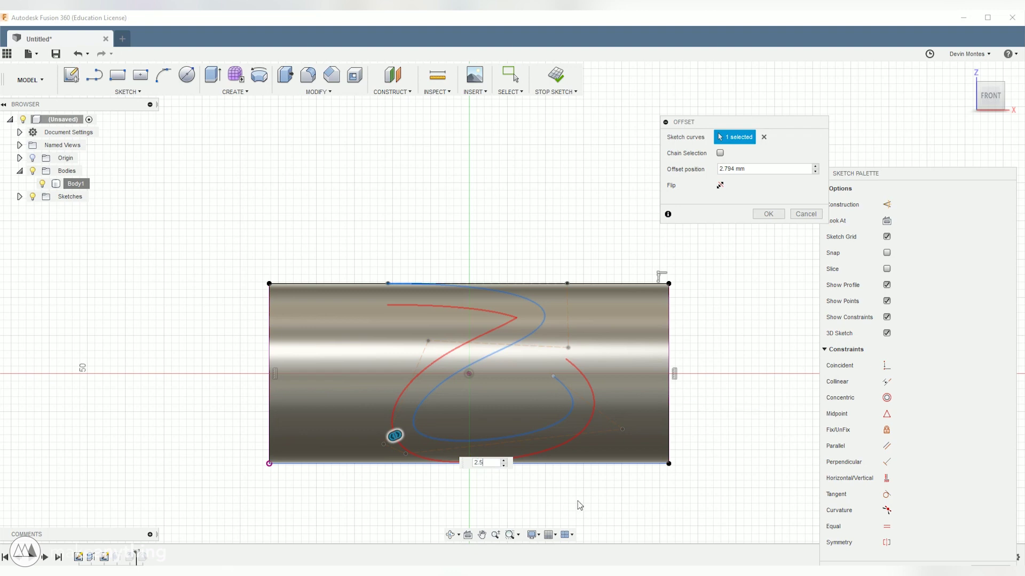
pyautogui.press('Return')
# Step: Adjust the spline's lower control point so the offset curve's lower bend reaches the tube's lower edge
pyautogui.scroll(3, 528, 490)
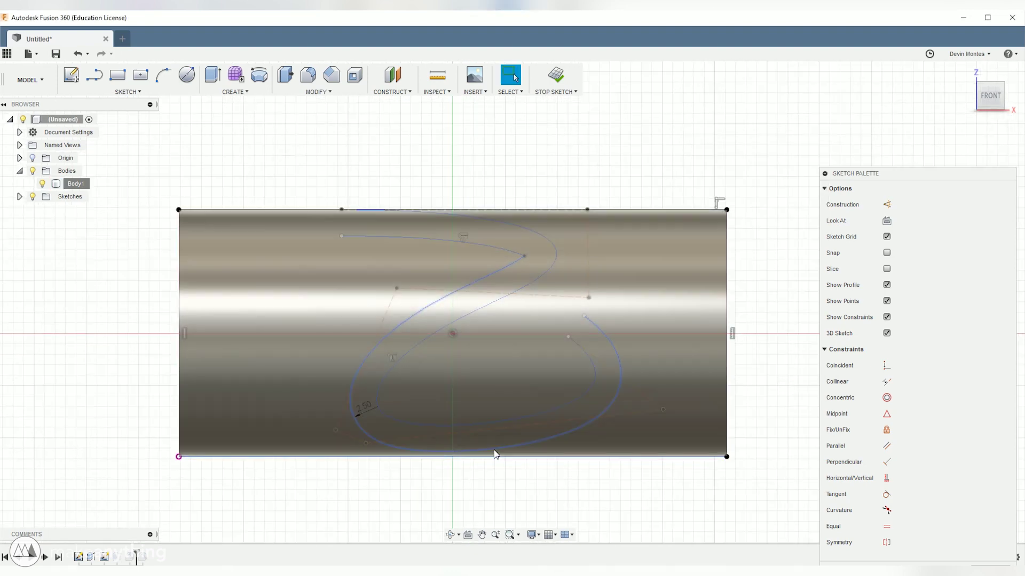
pyautogui.click(494, 454)
pyautogui.rightClick(495, 453)
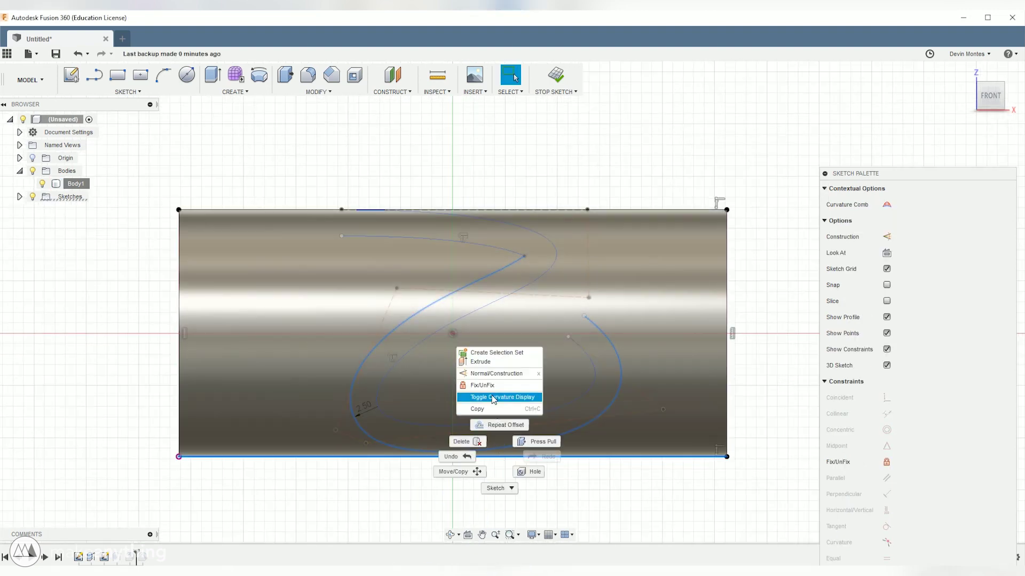
pyautogui.click(386, 405)
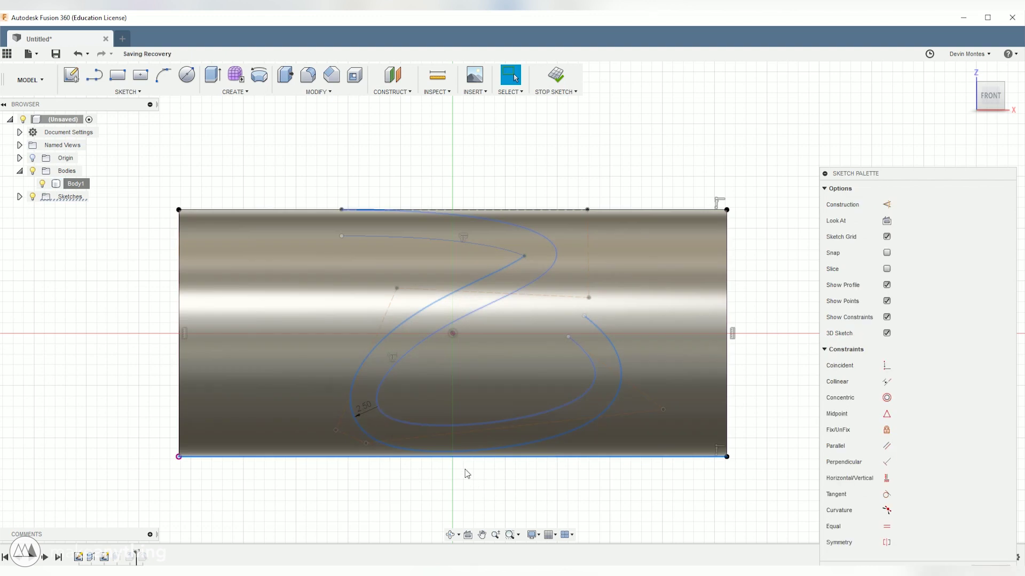
pyautogui.click(373, 451)
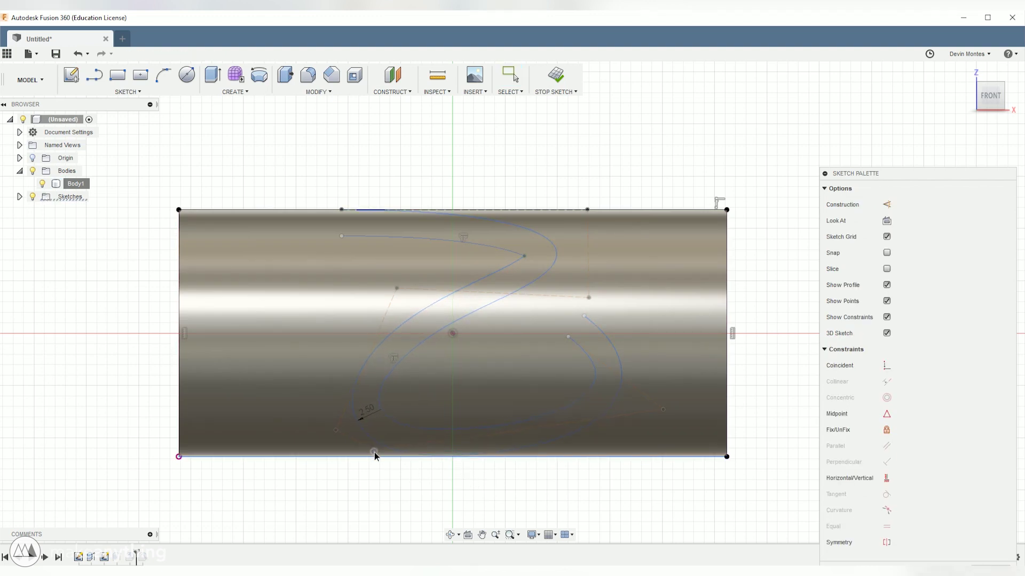
pyautogui.click(350, 457)
pyautogui.rightClick(337, 460)
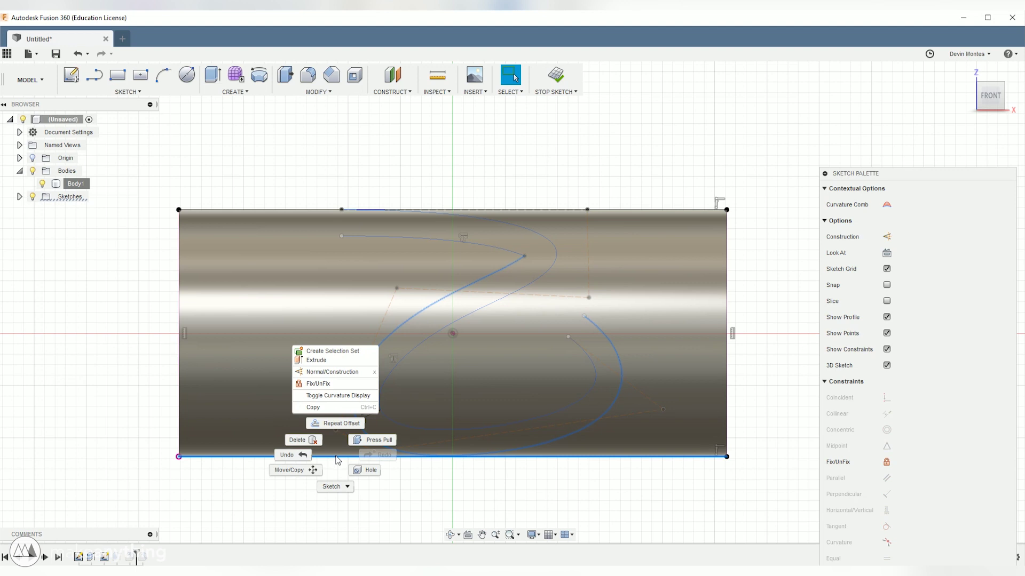
pyautogui.click(362, 379)
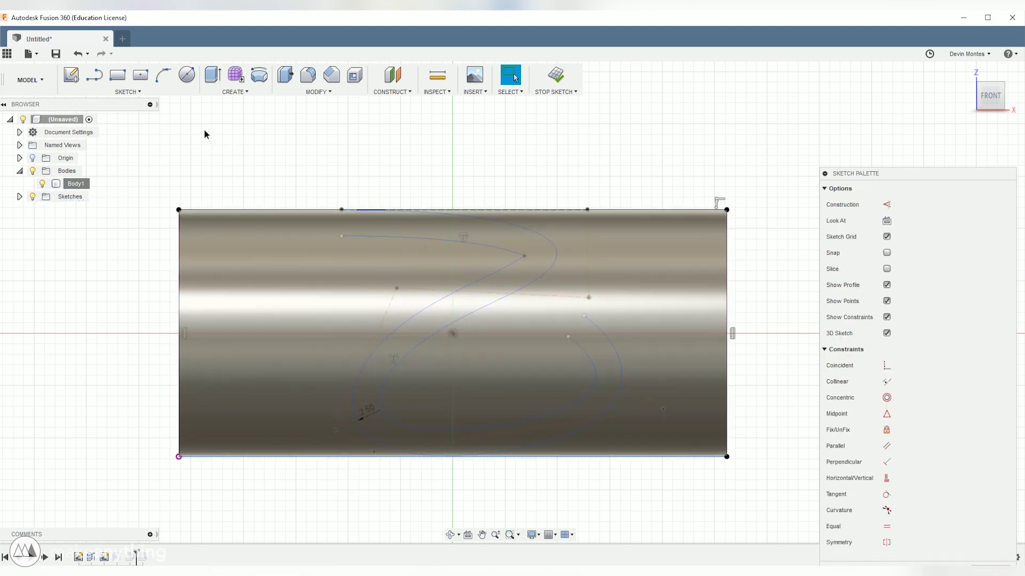
# Step: Close both open ends of the spline band with arcs and reshape it into a smoother, wider S
pyautogui.click(163, 74)
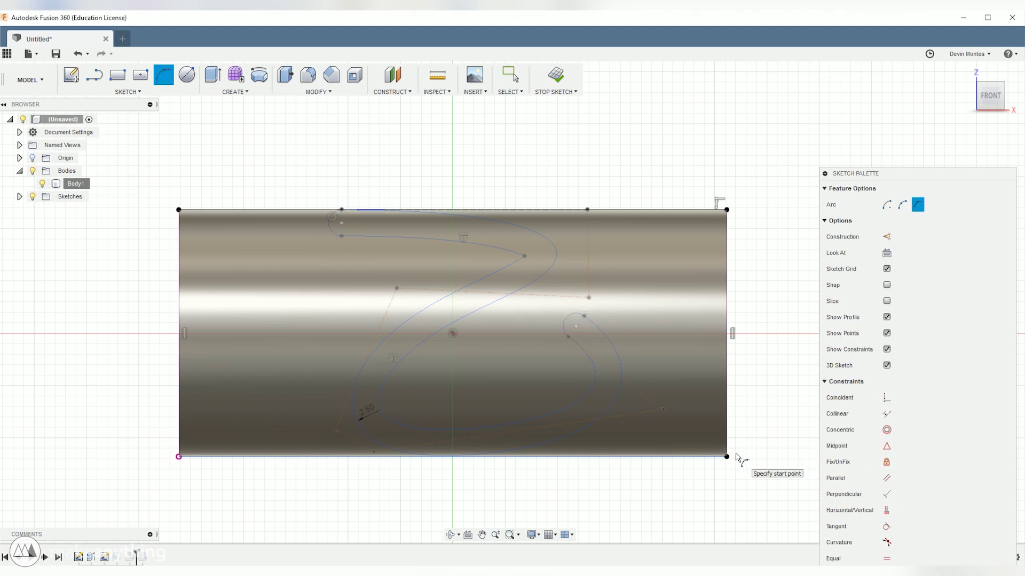
pyautogui.hotkey('ctrl', 'z')
pyautogui.hotkey('ctrl', 'z')
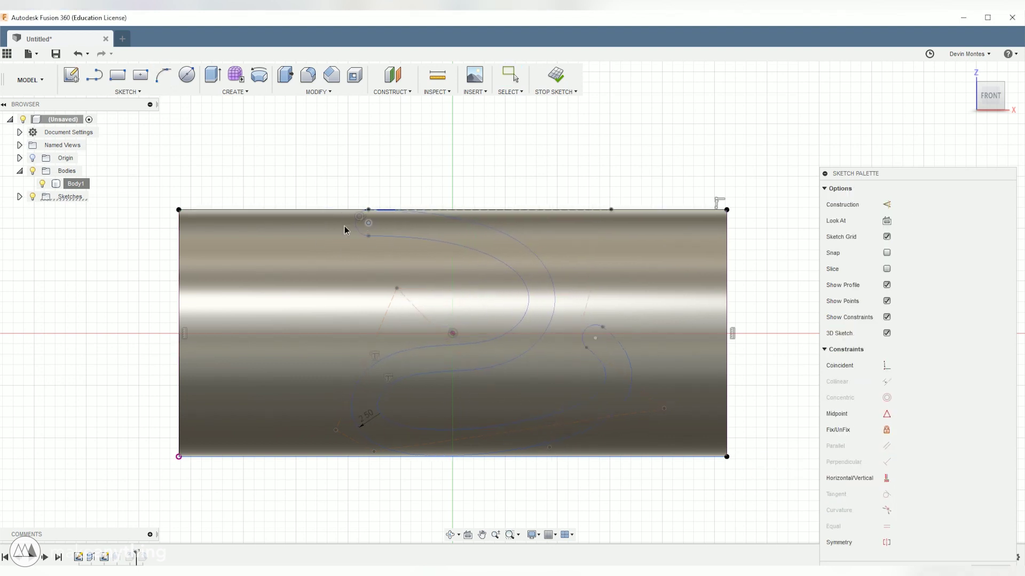
pyautogui.hotkey('ctrl', 'z')
pyautogui.rightClick(654, 344)
pyautogui.press('Escape')
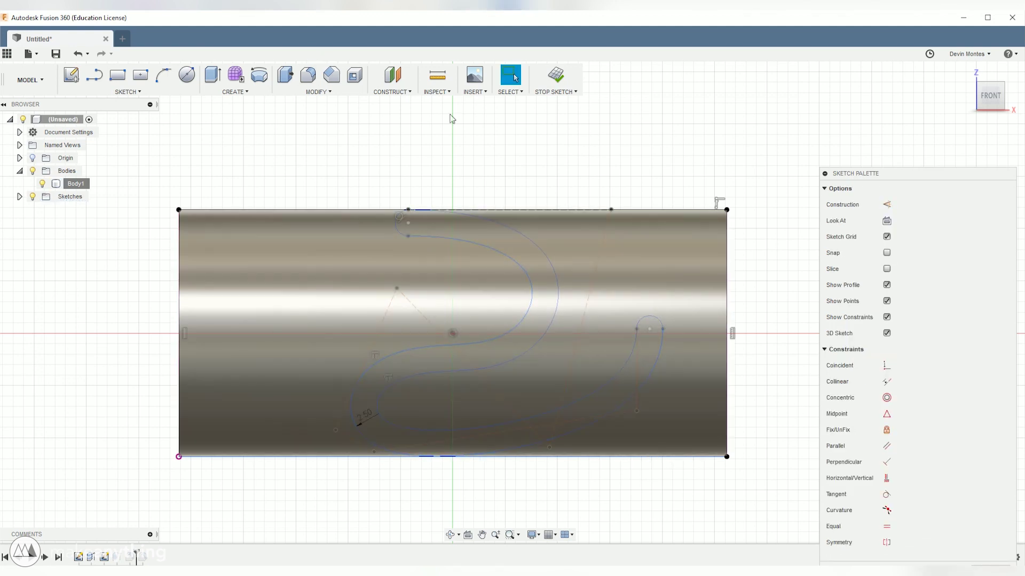
# Step: Finish the sketch and edit the symmetric intersect extrusion to use the closed S-shaped band as its profile
pyautogui.click(556, 80)
pyautogui.rightClick(131, 558)
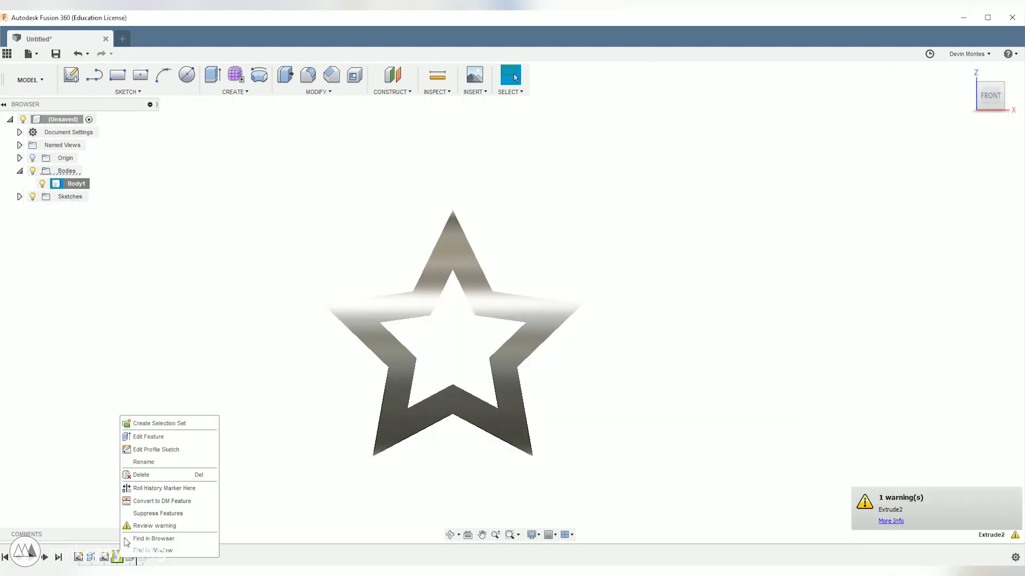
pyautogui.click(161, 435)
pyautogui.click(421, 369)
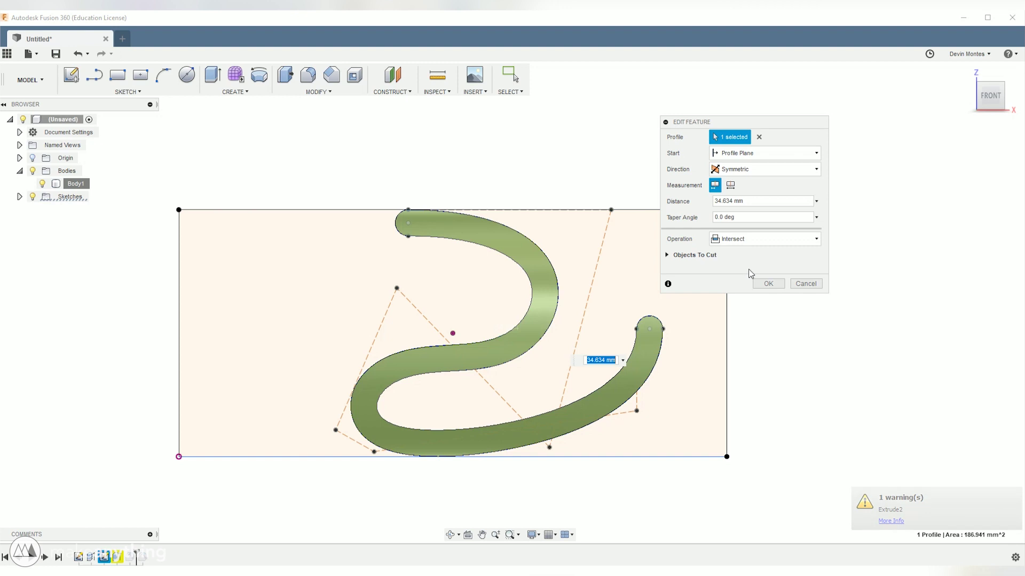
pyautogui.click(769, 284)
pyautogui.moveTo(792, 340)
pyautogui.keyDown('shift'); pyautogui.mouseDown(button='middle')
pyautogui.moveTo(726, 345)
pyautogui.moveTo(673, 403)
pyautogui.moveTo(623, 379)
pyautogui.moveTo(572, 384)
pyautogui.moveTo(569, 444)
pyautogui.moveTo(687, 395)
pyautogui.moveTo(748, 389)
pyautogui.moveTo(780, 421)
pyautogui.moveTo(837, 390)
pyautogui.moveTo(807, 382)
pyautogui.moveTo(792, 422)
pyautogui.mouseUp(button='middle'); pyautogui.keyUp('shift')
pyautogui.moveTo(792, 421); pyautogui.dragTo(728, 446)
pyautogui.press('Escape')
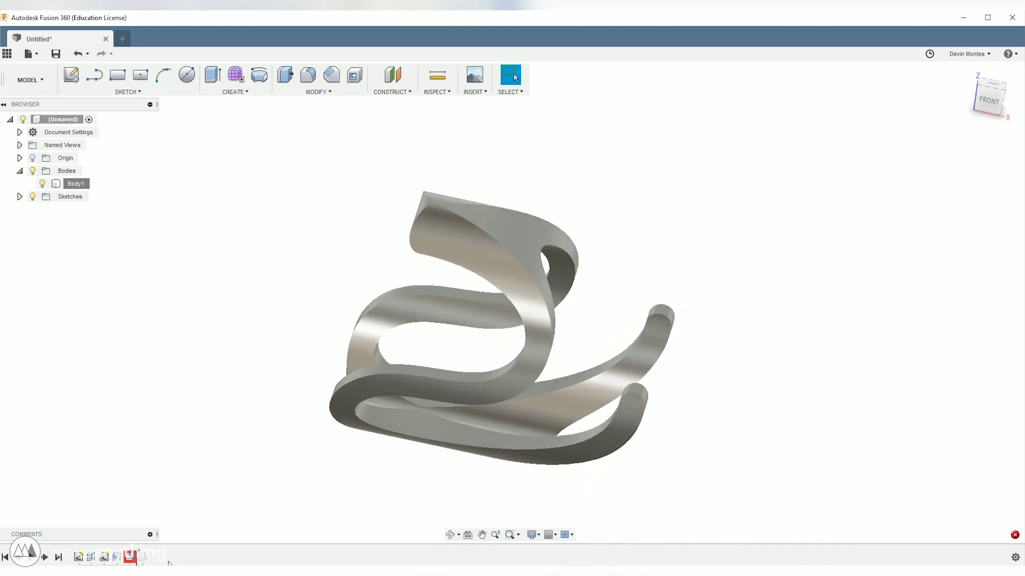
# Step: Delete the old fillet feature and round the S-shaped ring's edges with a new constant-radius fillet
pyautogui.click(130, 558)
pyautogui.keyDown('shift'); pyautogui.moveTo(366, 468); pyautogui.dragTo(657, 405, button='middle'); pyautogui.keyUp('shift')
pyautogui.click(670, 393)
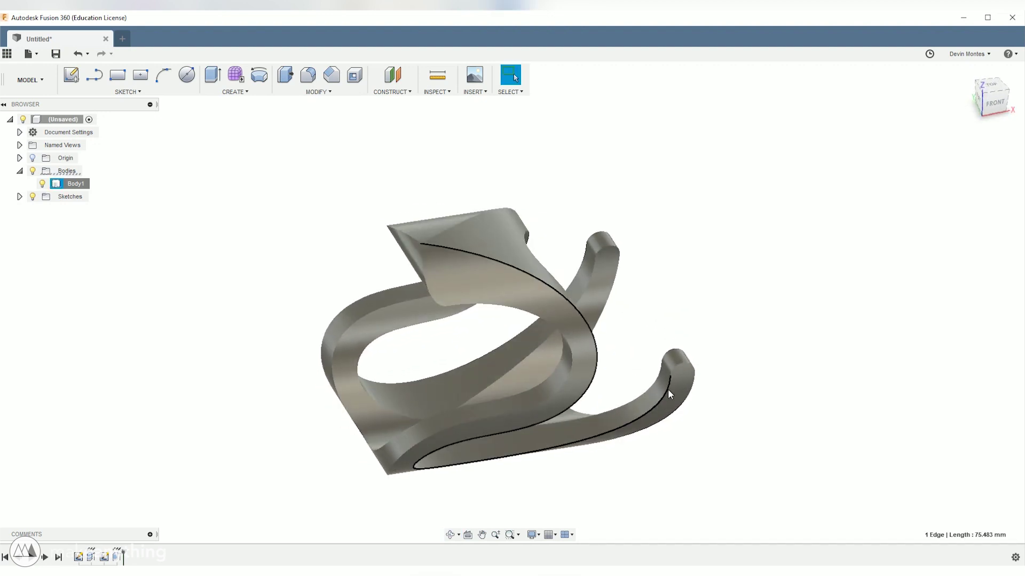
pyautogui.press('f')
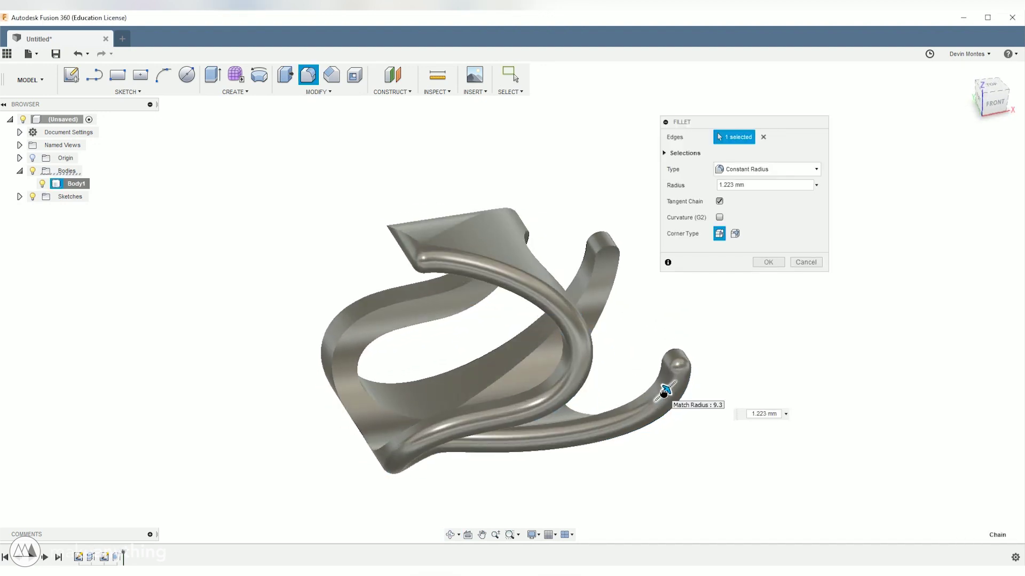
pyautogui.click(663, 393)
pyautogui.keyDown('shift'); pyautogui.moveTo(664, 394); pyautogui.dragTo(639, 436, button='middle'); pyautogui.keyUp('shift')
pyautogui.click(457, 339)
pyautogui.keyDown('shift'); pyautogui.moveTo(409, 355); pyautogui.dragTo(345, 462, button='middle'); pyautogui.keyUp('shift')
pyautogui.keyDown('shift'); pyautogui.moveTo(630, 426); pyautogui.dragTo(711, 452, button='middle'); pyautogui.keyUp('shift')
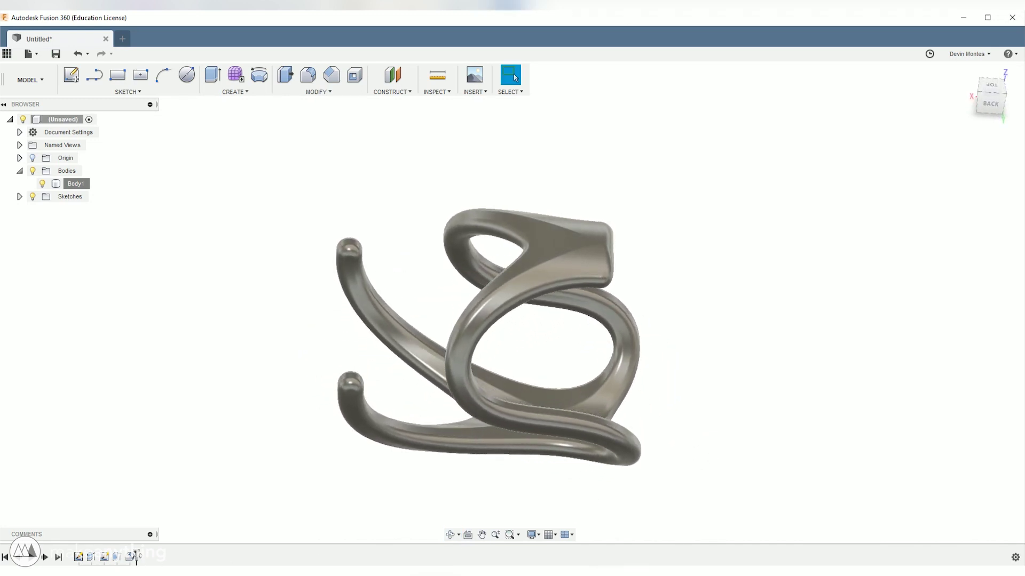
# Step: Roll the S-shaped ring's history back before the intersect extrusion, and open the saved thingRing design for inspection
pyautogui.moveTo(137, 558); pyautogui.dragTo(111, 558)
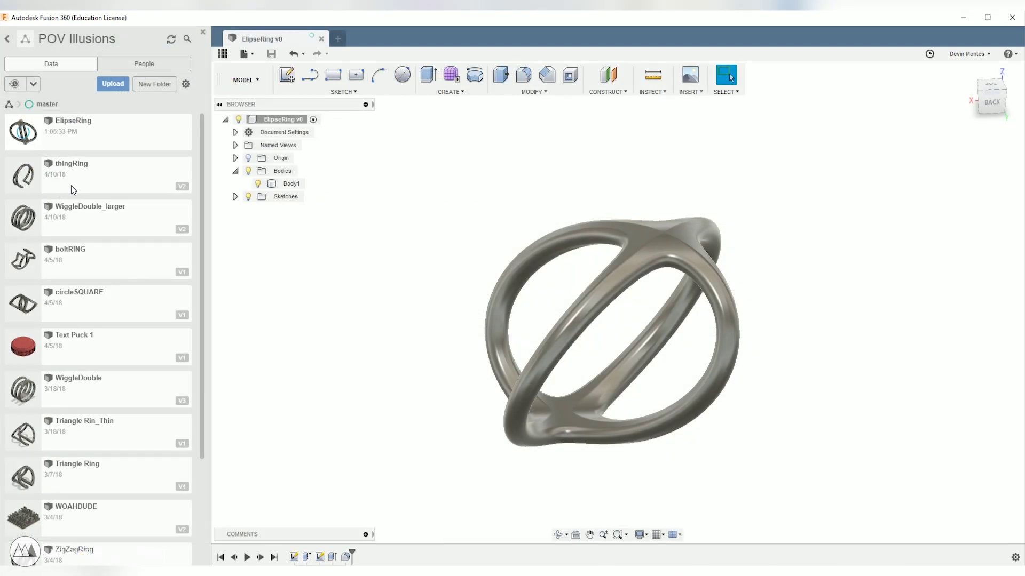
pyautogui.doubleClick(71, 187)
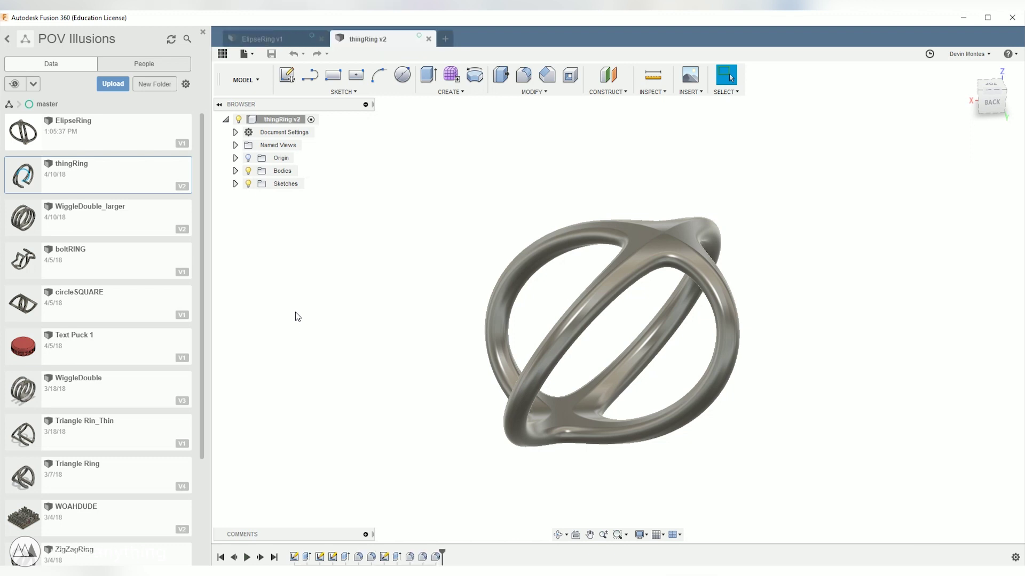
pyautogui.keyDown('shift'); pyautogui.moveTo(320, 334); pyautogui.dragTo(501, 359, button='middle'); pyautogui.keyUp('shift')
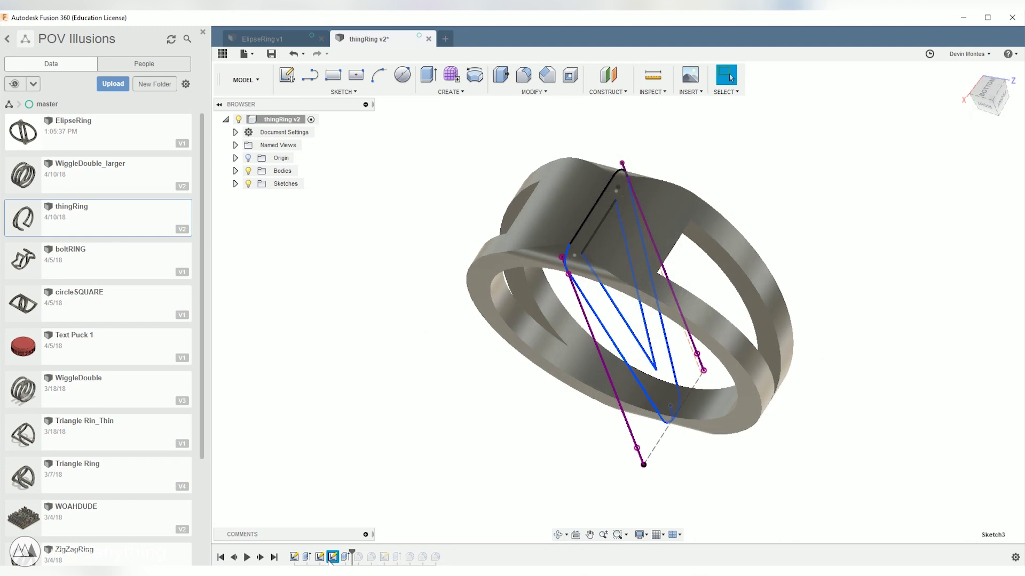
# Step: Examine how thingRing is built by advancing its history through the fillets, the rectangular cut sketch and the remaining features
pyautogui.moveTo(373, 427)
pyautogui.keyDown('shift'); pyautogui.mouseDown(button='middle')
pyautogui.moveTo(361, 435)
pyautogui.moveTo(350, 423)
pyautogui.moveTo(388, 433)
pyautogui.mouseUp(button='middle'); pyautogui.keyUp('shift')
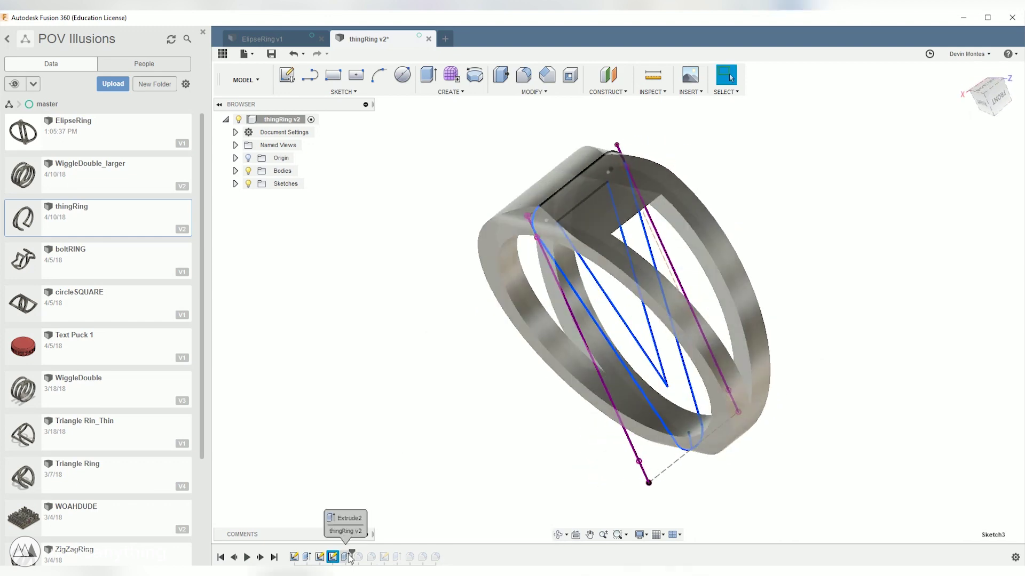
pyautogui.moveTo(351, 558); pyautogui.dragTo(376, 552)
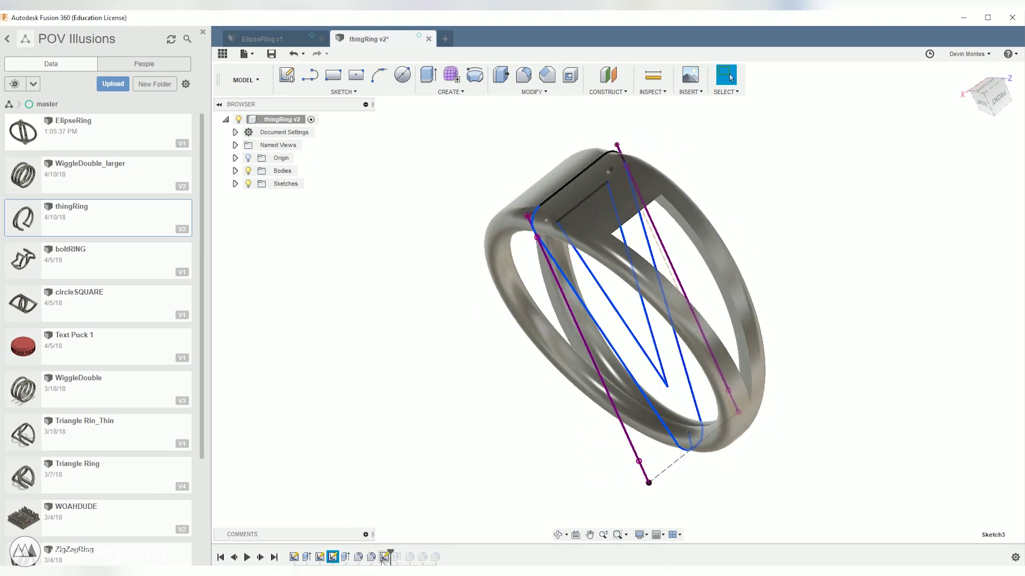
pyautogui.click(386, 557)
pyautogui.moveTo(453, 412)
pyautogui.keyDown('shift'); pyautogui.mouseDown(button='middle')
pyautogui.moveTo(488, 451)
pyautogui.moveTo(613, 368)
pyautogui.mouseUp(button='middle'); pyautogui.keyUp('shift')
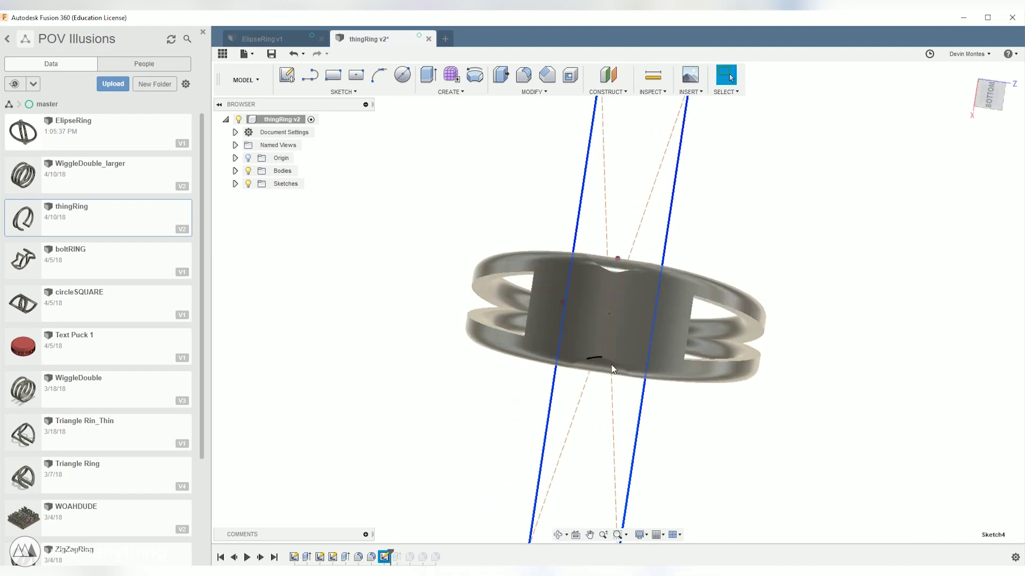
pyautogui.keyDown('shift'); pyautogui.moveTo(593, 238); pyautogui.dragTo(561, 188, button='middle'); pyautogui.keyUp('shift')
pyautogui.moveTo(403, 553); pyautogui.dragTo(442, 555)
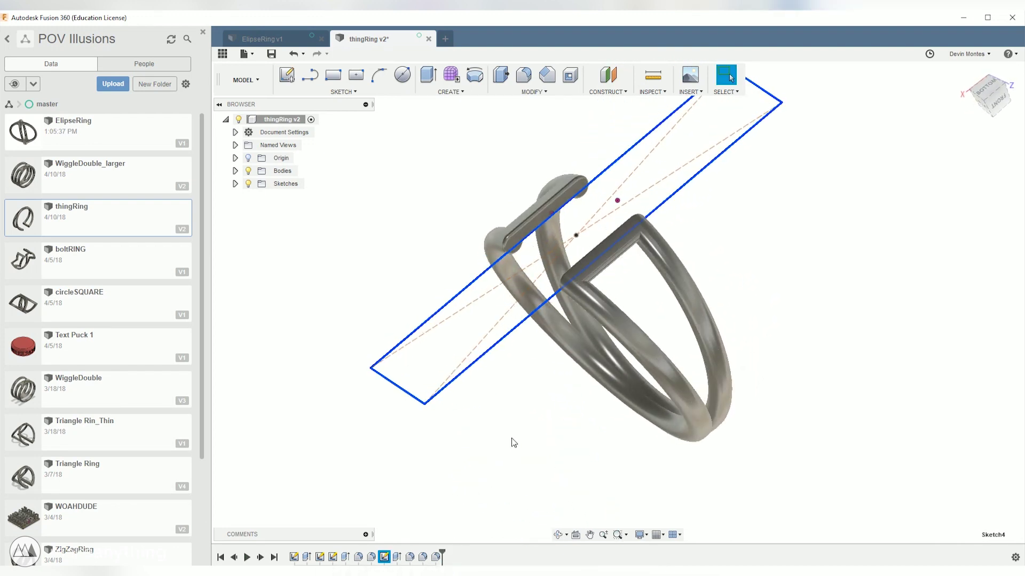
pyautogui.moveTo(515, 443)
pyautogui.keyDown('shift'); pyautogui.mouseDown(button='middle')
pyautogui.moveTo(427, 374)
pyautogui.moveTo(347, 331)
pyautogui.moveTo(251, 306)
pyautogui.mouseUp(button='middle'); pyautogui.keyUp('shift')
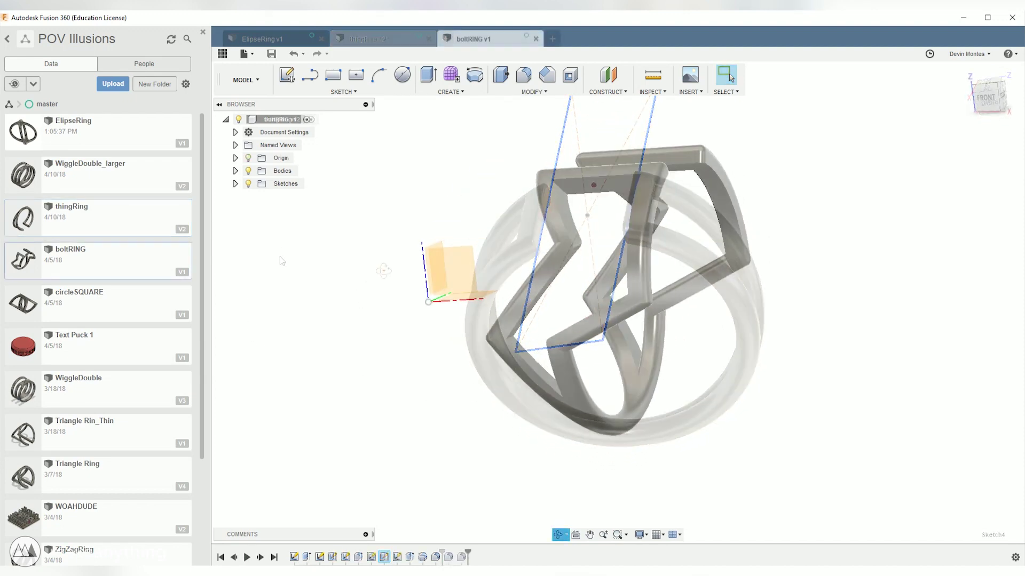
# Step: Examine the sketches and band shape of the boltRING design, and open WiggleDouble_larger to inspect its profile sketch against the ring
pyautogui.keyDown('shift'); pyautogui.moveTo(405, 235); pyautogui.dragTo(382, 406, button='middle'); pyautogui.keyUp('shift')
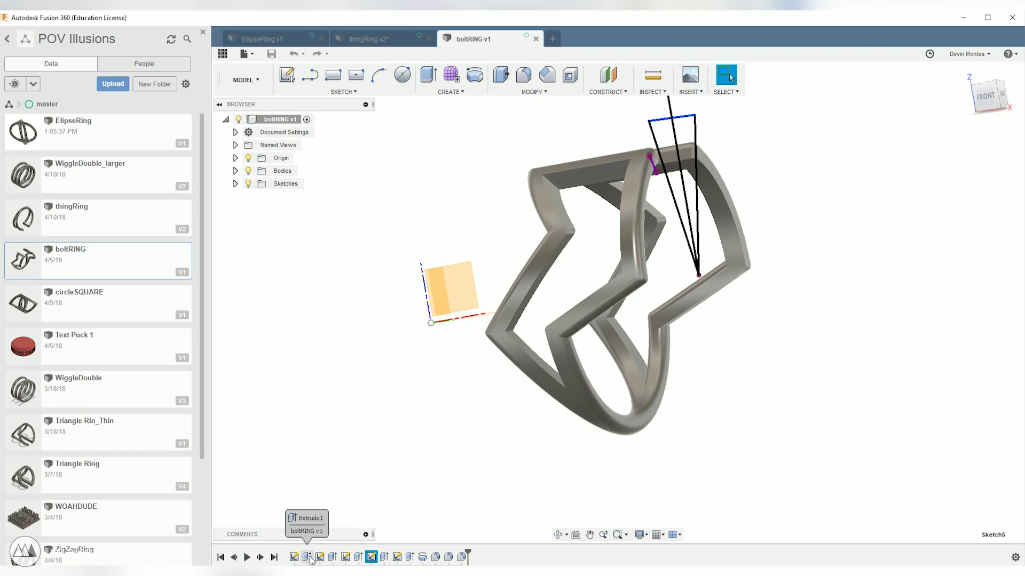
pyautogui.keyDown('shift'); pyautogui.moveTo(336, 504); pyautogui.dragTo(366, 416, button='middle'); pyautogui.keyUp('shift')
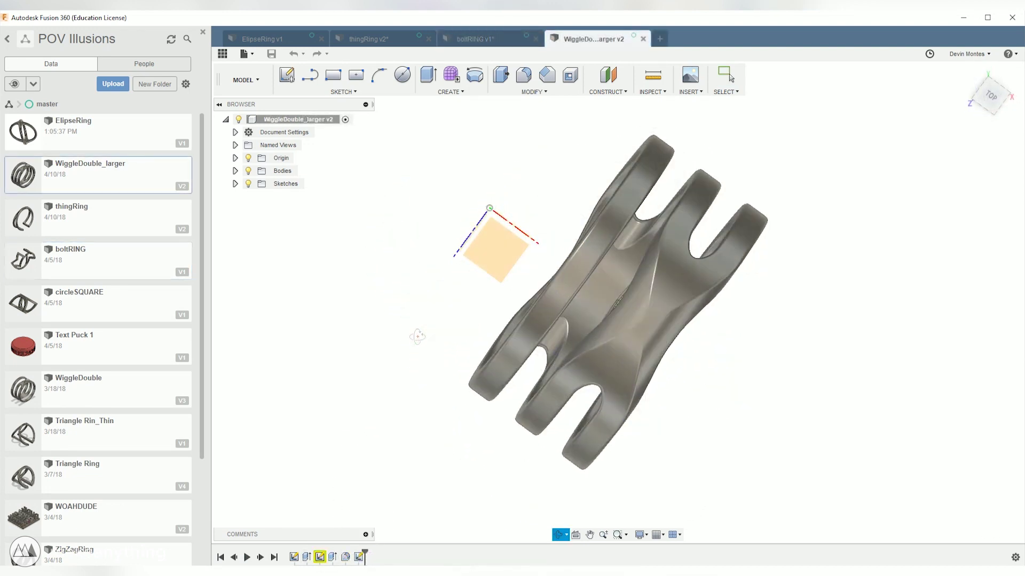
pyautogui.moveTo(417, 336)
pyautogui.keyDown('shift'); pyautogui.mouseDown(button='middle')
pyautogui.moveTo(379, 345)
pyautogui.moveTo(309, 309)
pyautogui.moveTo(274, 306)
pyautogui.moveTo(252, 266)
pyautogui.moveTo(437, 172)
pyautogui.moveTo(407, 374)
pyautogui.moveTo(374, 459)
pyautogui.moveTo(347, 439)
pyautogui.moveTo(332, 399)
pyautogui.mouseUp(button='middle'); pyautogui.keyUp('shift')
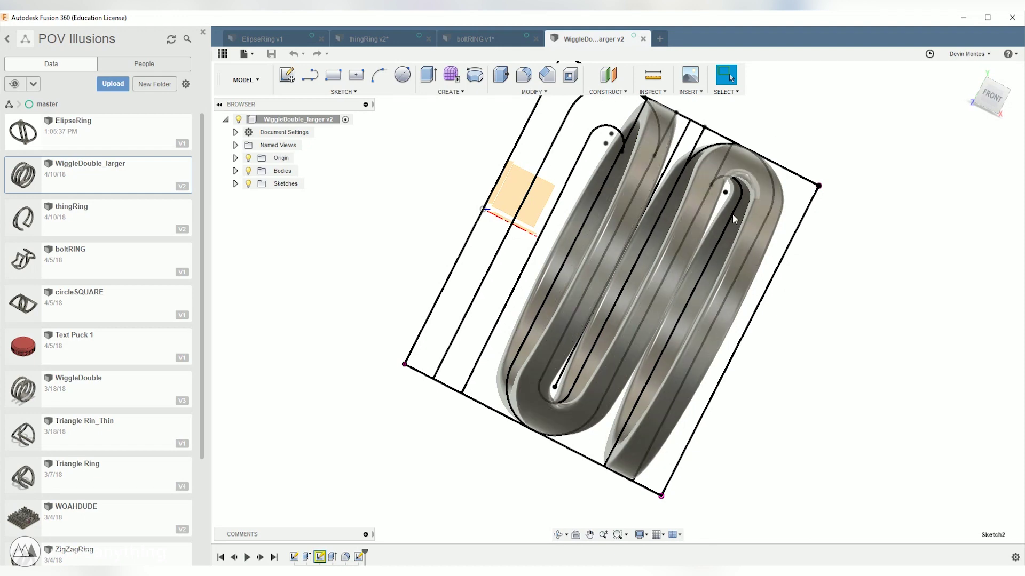
pyautogui.keyDown('shift'); pyautogui.moveTo(289, 386); pyautogui.dragTo(331, 426, button='middle'); pyautogui.keyUp('shift')
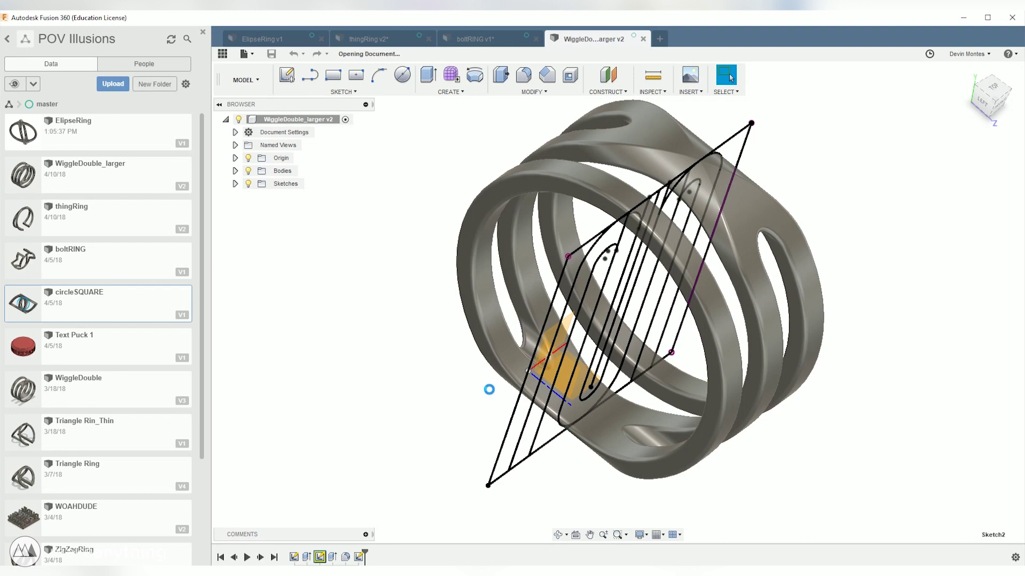
# Step: Open the circleSQUARE design and inspect its first sketch, its second extrusion and the resulting ring from different angles
pyautogui.moveTo(393, 343)
pyautogui.keyDown('shift'); pyautogui.mouseDown(button='middle')
pyautogui.moveTo(374, 362)
pyautogui.moveTo(352, 344)
pyautogui.moveTo(354, 319)
pyautogui.moveTo(420, 344)
pyautogui.moveTo(408, 355)
pyautogui.moveTo(457, 334)
pyautogui.moveTo(344, 528)
pyautogui.moveTo(357, 435)
pyautogui.mouseUp(button='middle'); pyautogui.keyUp('shift')
pyautogui.click(294, 557)
pyautogui.moveTo(293, 556)
pyautogui.keyDown('shift'); pyautogui.mouseDown(button='middle')
pyautogui.moveTo(480, 277)
pyautogui.moveTo(730, 77)
pyautogui.mouseUp(button='middle'); pyautogui.keyUp('shift')
pyautogui.click(333, 557)
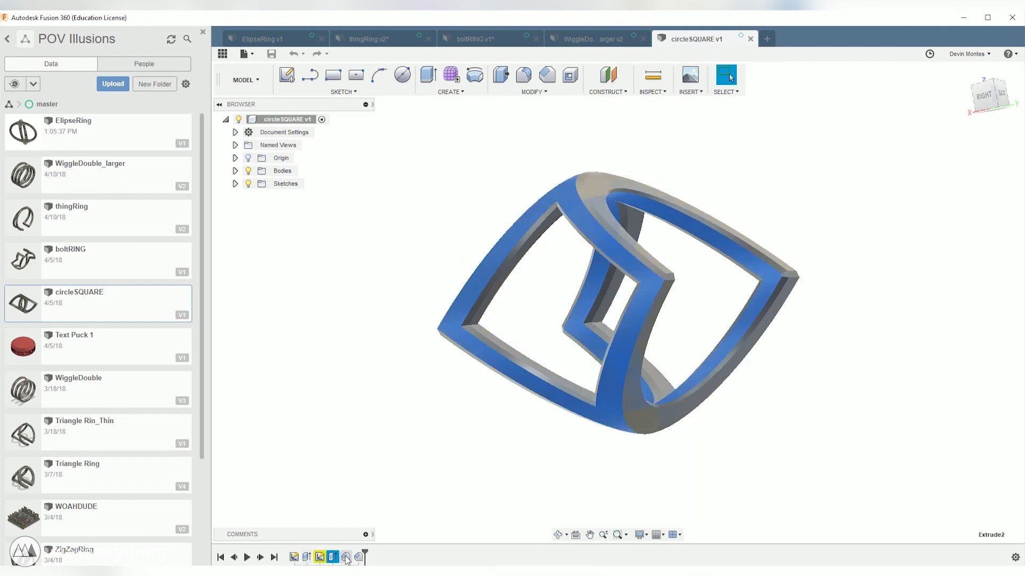
pyautogui.keyDown('shift'); pyautogui.moveTo(361, 482); pyautogui.dragTo(384, 439, button='middle'); pyautogui.keyUp('shift')
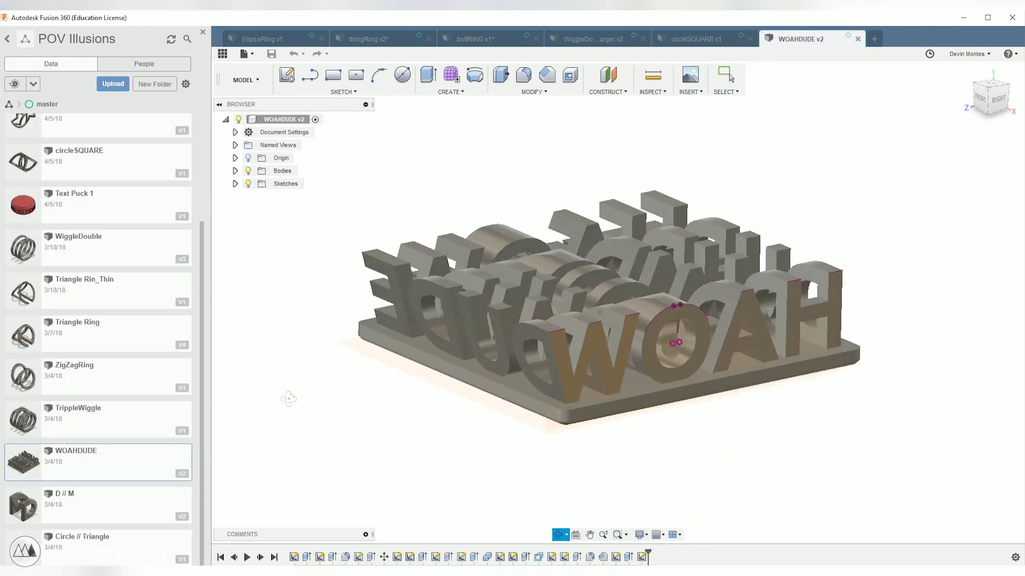
# Step: Open the WOAHDUDE design, roll its history back to the WOAH text extrusion and advance it to the perpendicular text extrusion
pyautogui.keyDown('shift'); pyautogui.moveTo(288, 399); pyautogui.dragTo(539, 284, button='middle'); pyautogui.keyUp('shift')
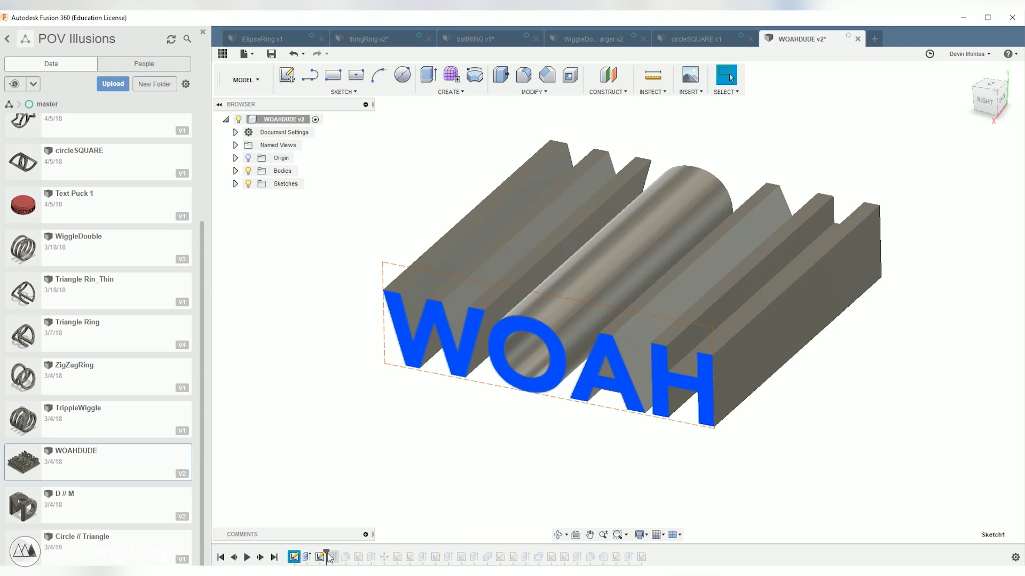
pyautogui.moveTo(327, 558); pyautogui.dragTo(322, 559)
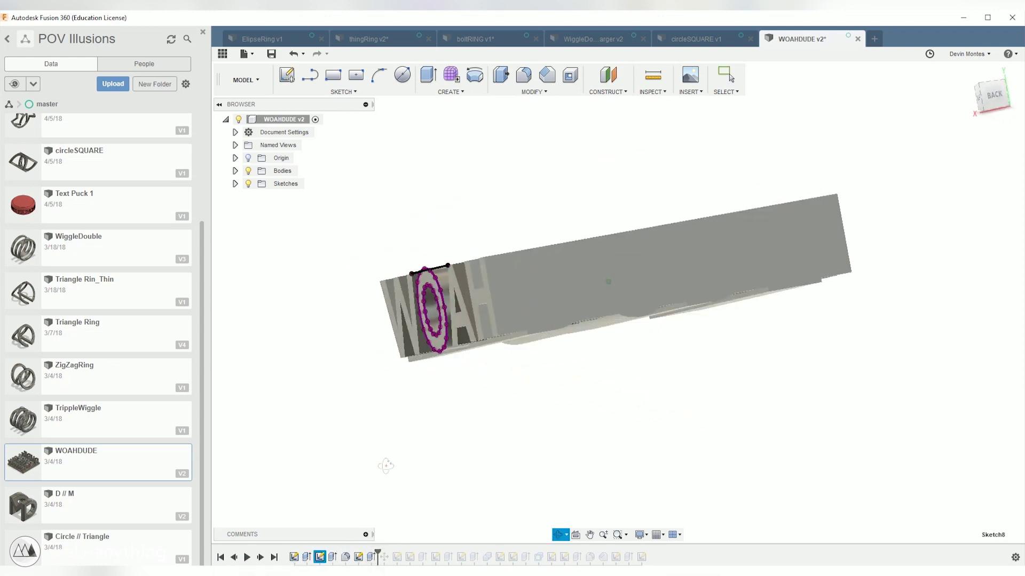
pyautogui.click(371, 557)
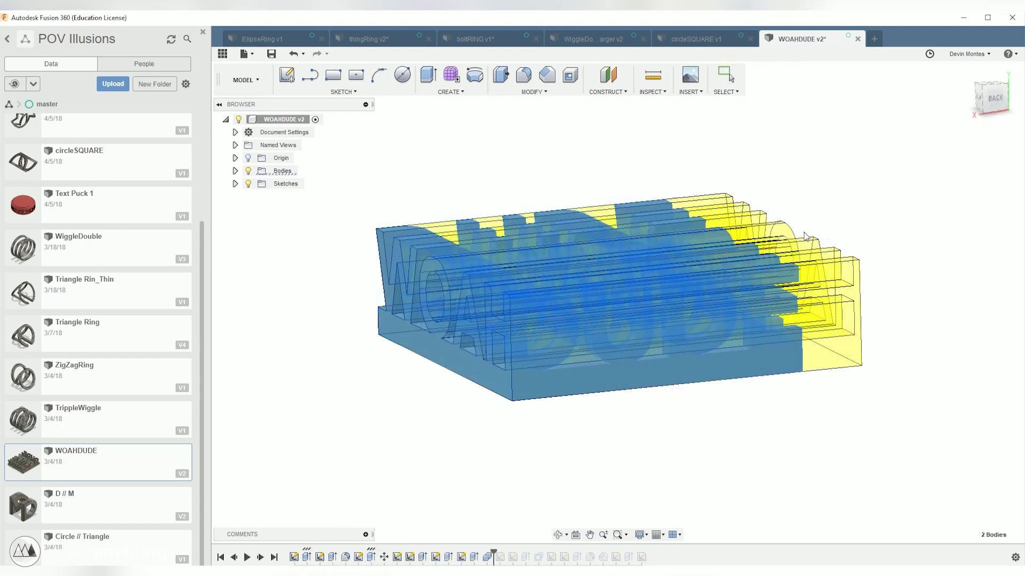
# Step: Inspect WOAHDUDE's two intersecting text bodies, and advance its history to the end to examine the finished block on its rounded base
pyautogui.keyDown('shift'); pyautogui.moveTo(806, 236); pyautogui.dragTo(864, 229, button='middle'); pyautogui.keyUp('shift')
pyautogui.click(729, 77)
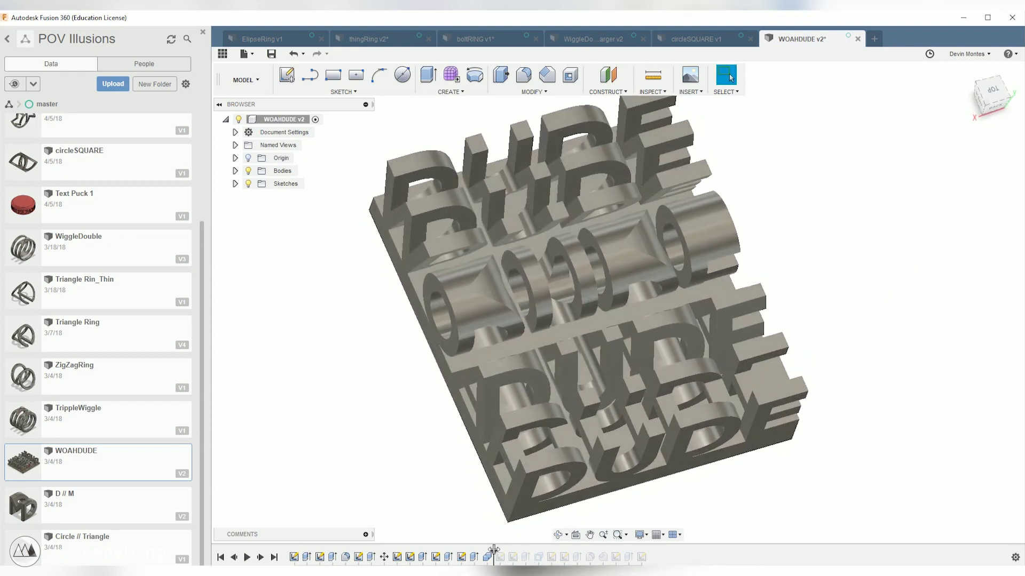
pyautogui.moveTo(623, 555); pyautogui.dragTo(647, 555)
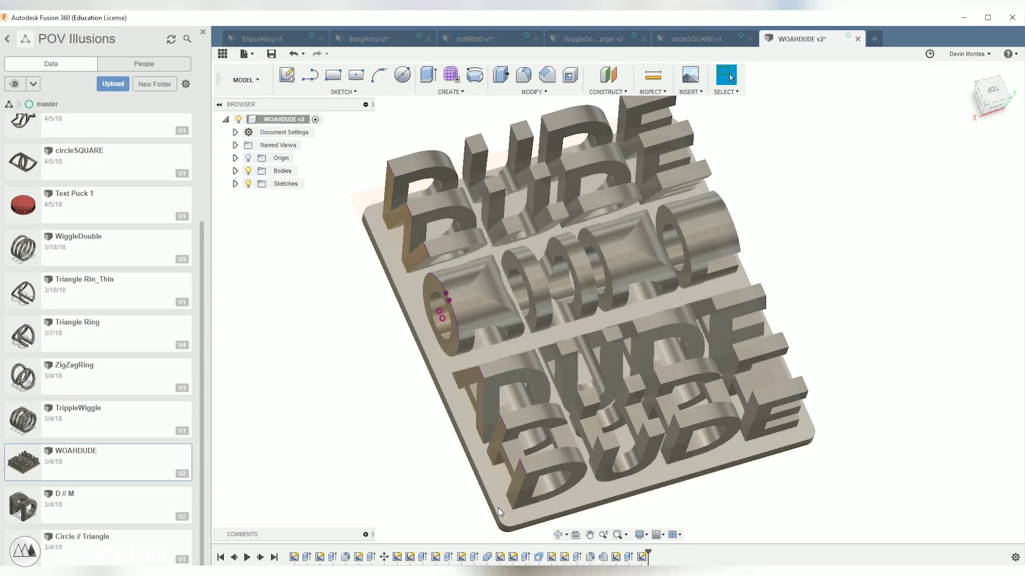
pyautogui.moveTo(498, 508)
pyautogui.keyDown('shift'); pyautogui.mouseDown(button='middle')
pyautogui.moveTo(431, 417)
pyautogui.moveTo(507, 507)
pyautogui.moveTo(550, 480)
pyautogui.moveTo(590, 393)
pyautogui.moveTo(534, 405)
pyautogui.moveTo(374, 385)
pyautogui.mouseUp(button='middle'); pyautogui.keyUp('shift')
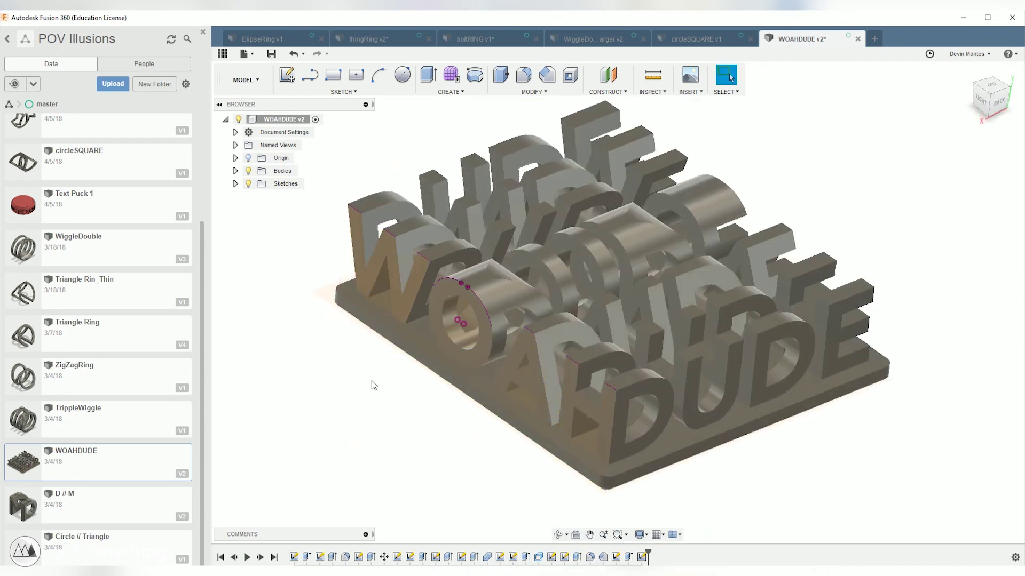